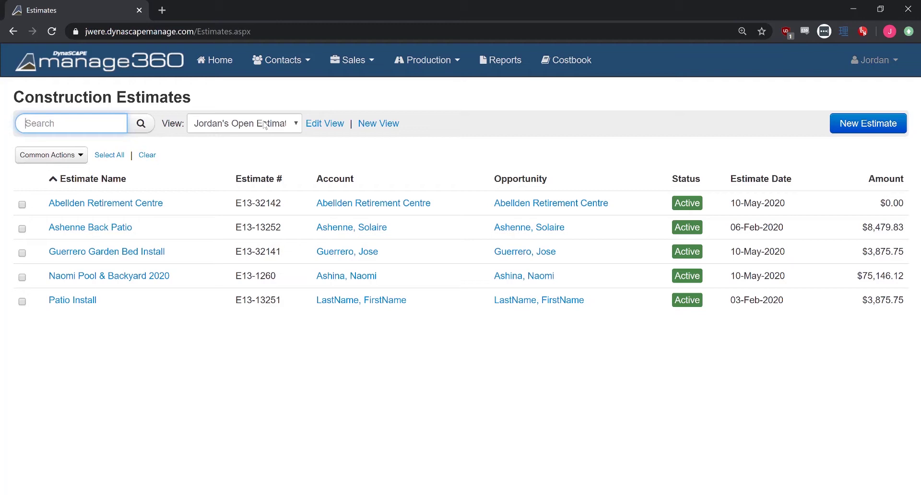
Step: Create a new blank construction estimate based on the open opportunity in the list
{"action": "left_click", "coordinate": [873, 134]}
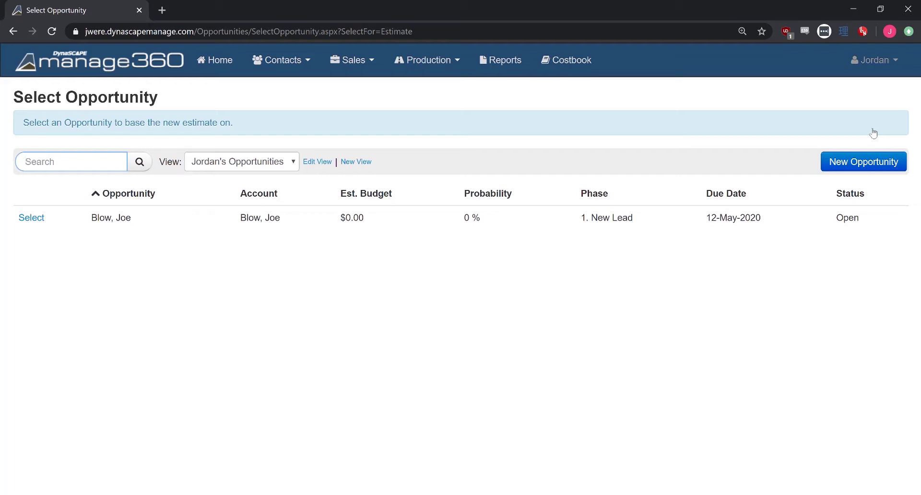
{"action": "left_click", "coordinate": [30, 219]}
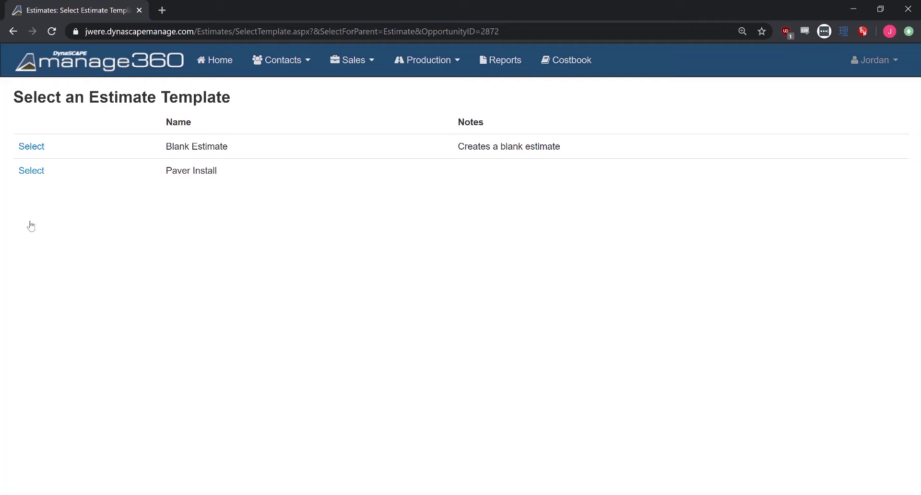
{"action": "left_click", "coordinate": [31, 147]}
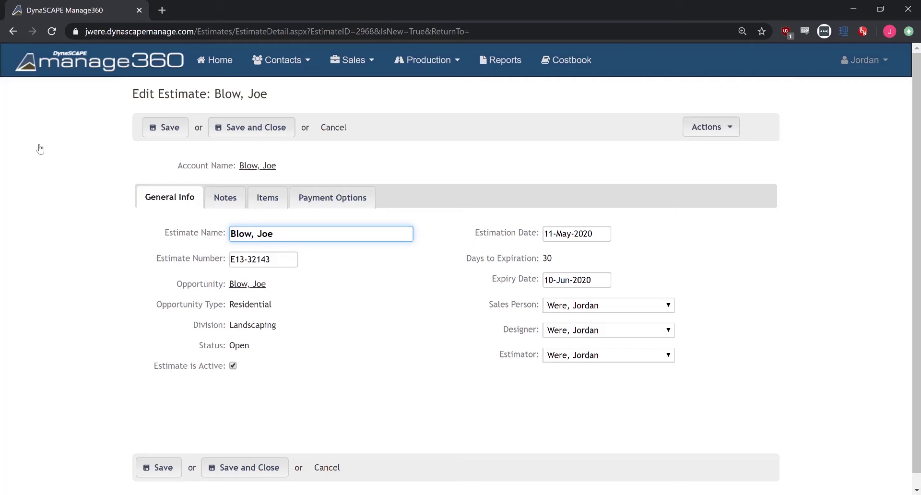
Step: Rename the estimate as Residential Backyard 2020
{"action": "left_click_drag", "start_coordinate": [312, 236], "coordinate": [189, 233]}
{"action": "type", "text": "Resi"}
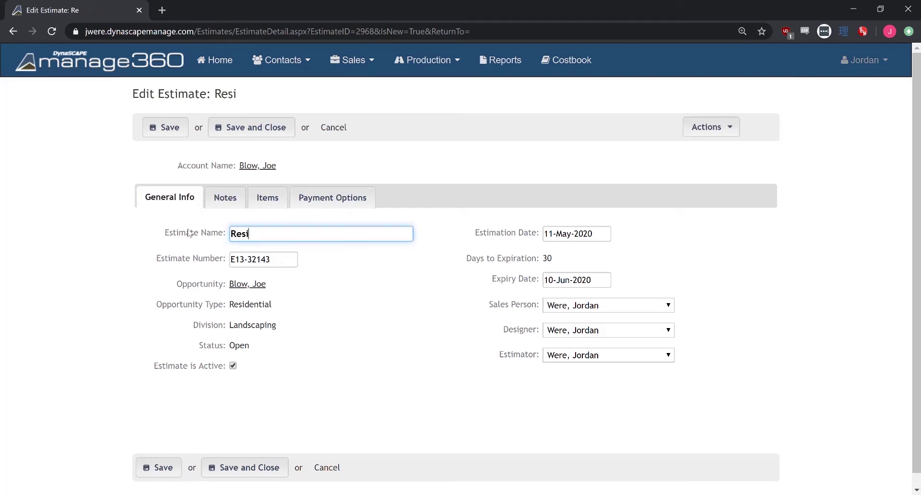
{"action": "type", "text": "dential Backyard 2020"}
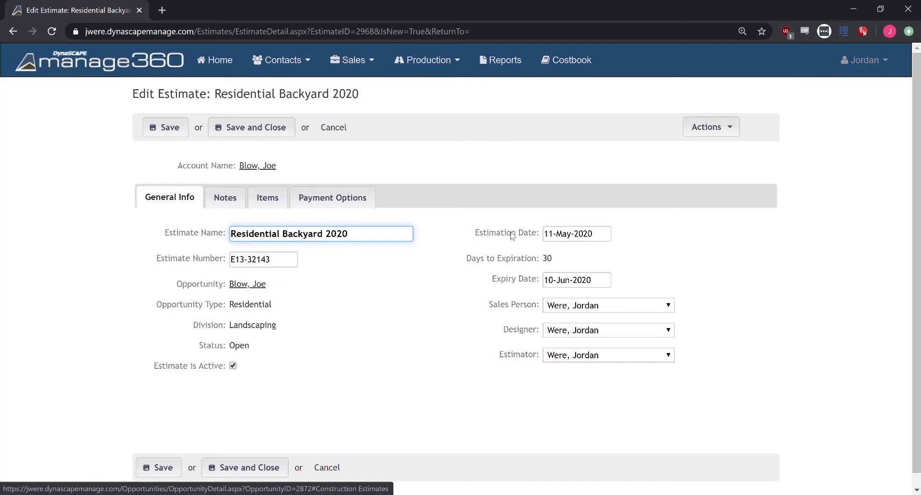
{"action": "left_click", "coordinate": [718, 129]}
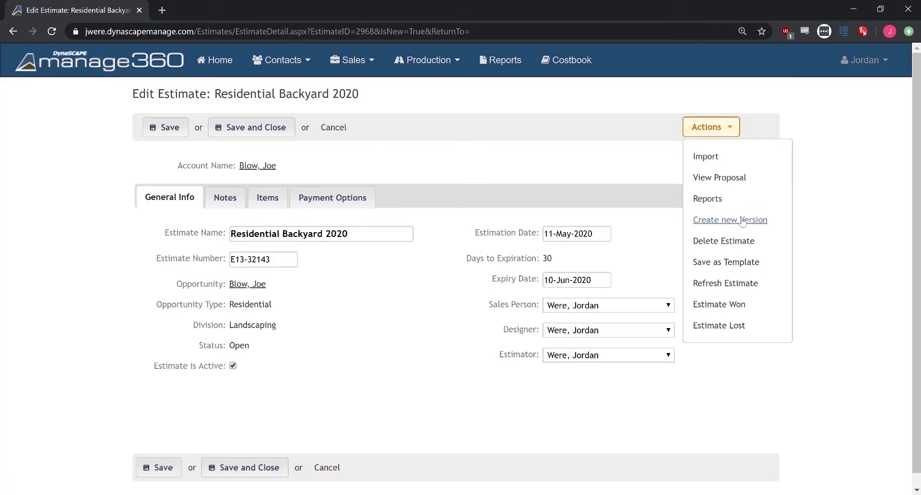
{"action": "left_click", "coordinate": [620, 232]}
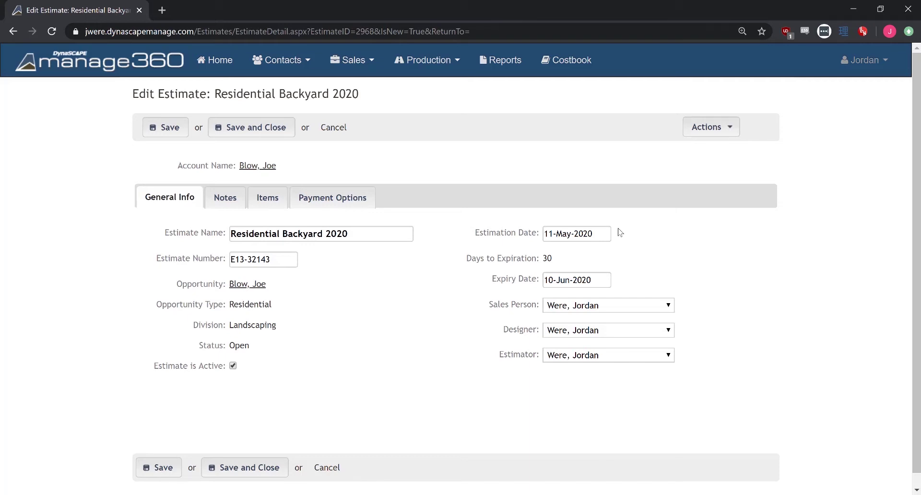
Step: Set the estimate's expiry date to 24-Jun-2020 and its designer to (Unassigned)
{"action": "left_click", "coordinate": [578, 281]}
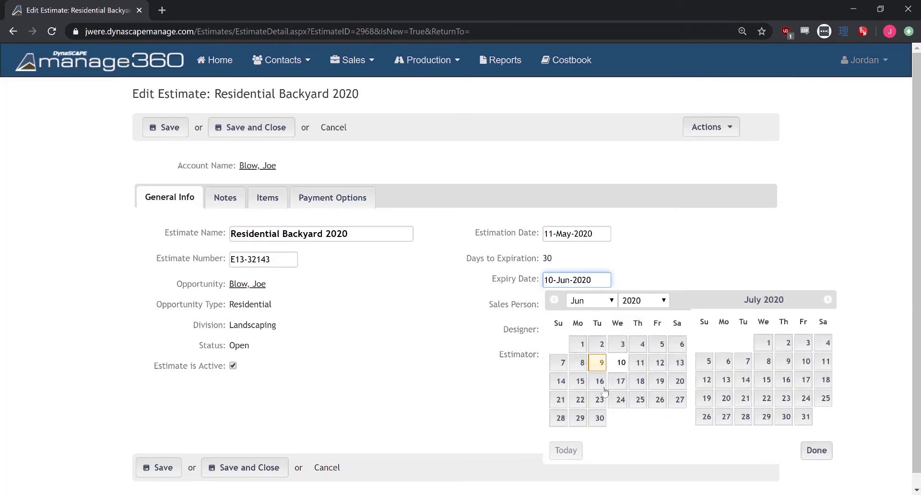
{"action": "left_click", "coordinate": [619, 399]}
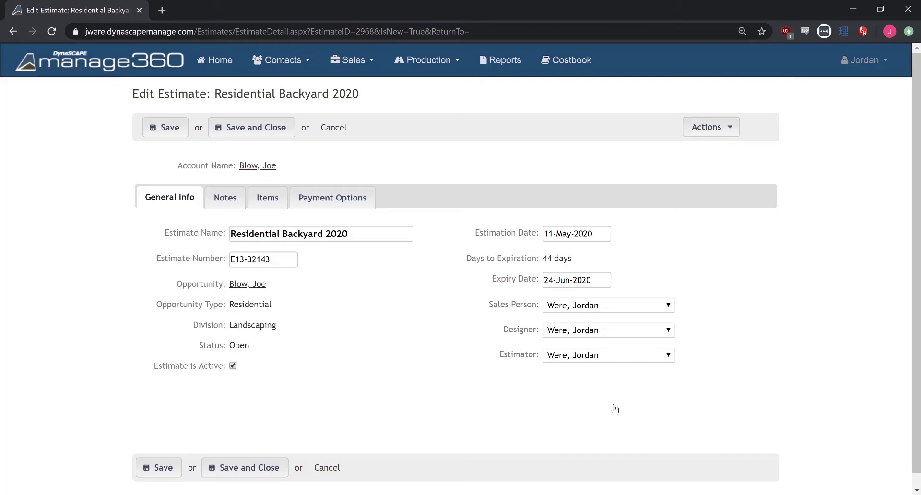
{"action": "left_click", "coordinate": [589, 335]}
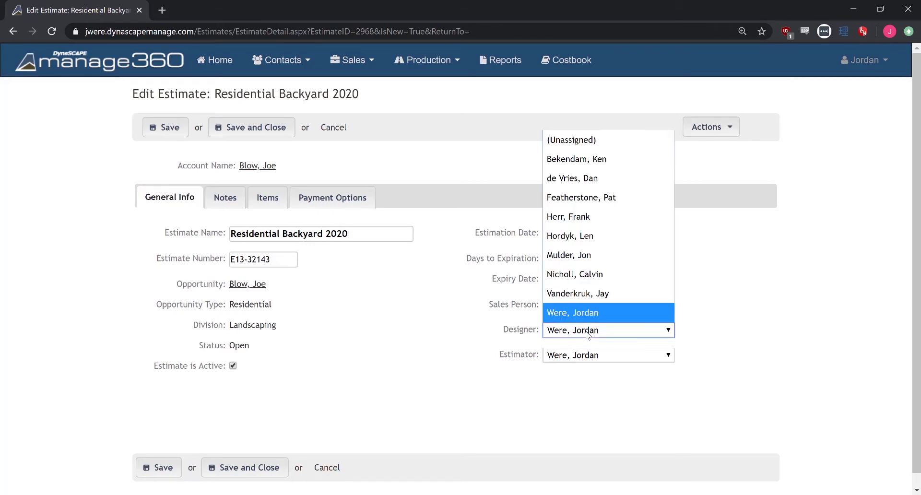
{"action": "left_click", "coordinate": [602, 141]}
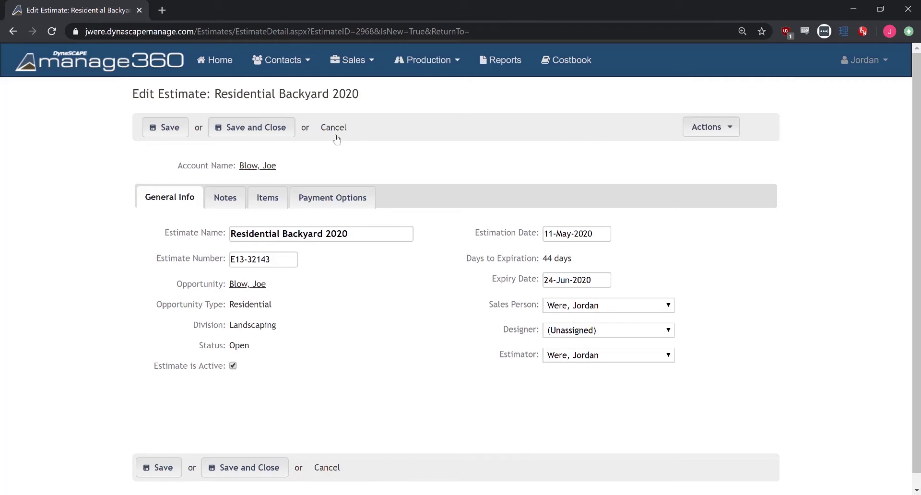
Step: Review the estimate's note sections: Opportunity Notes, Proposal Notes, Crew Instructions and Private Notes
{"action": "left_click", "coordinate": [225, 198]}
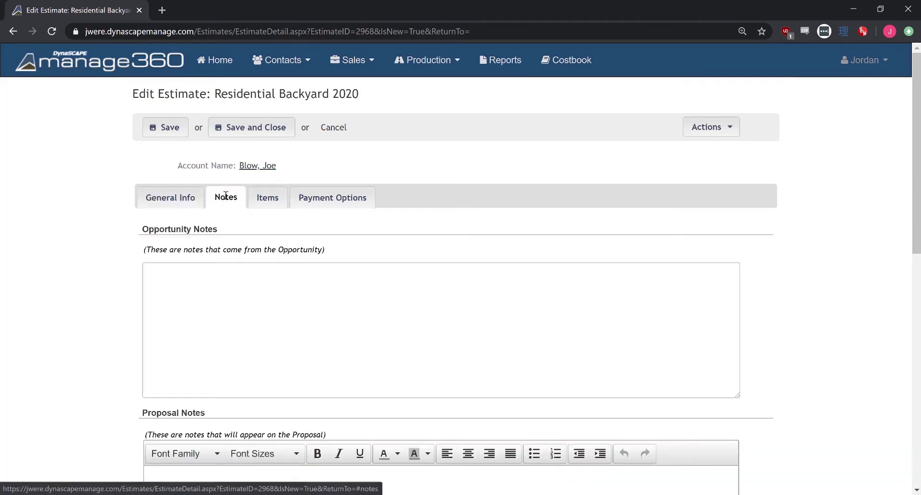
{"action": "scroll", "coordinate": [101, 241], "scroll_direction": "down", "scroll_amount": 3}
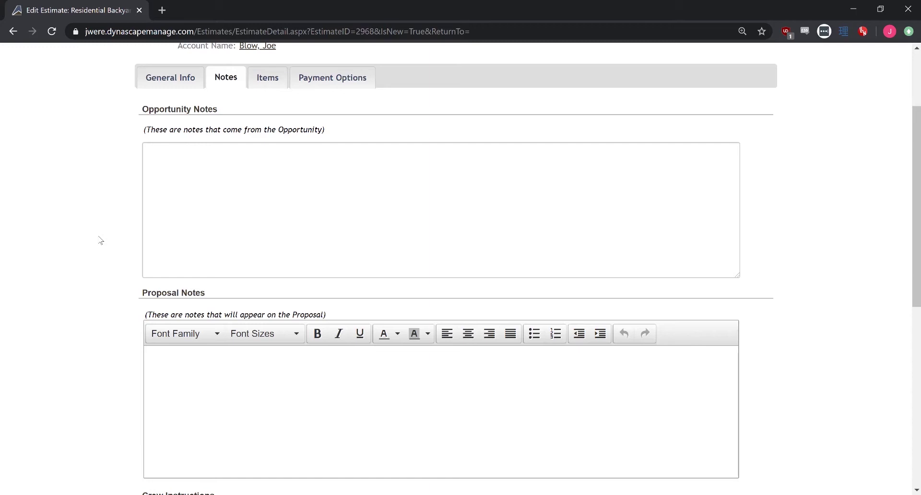
{"action": "scroll", "coordinate": [100, 240], "scroll_direction": "down", "scroll_amount": 5}
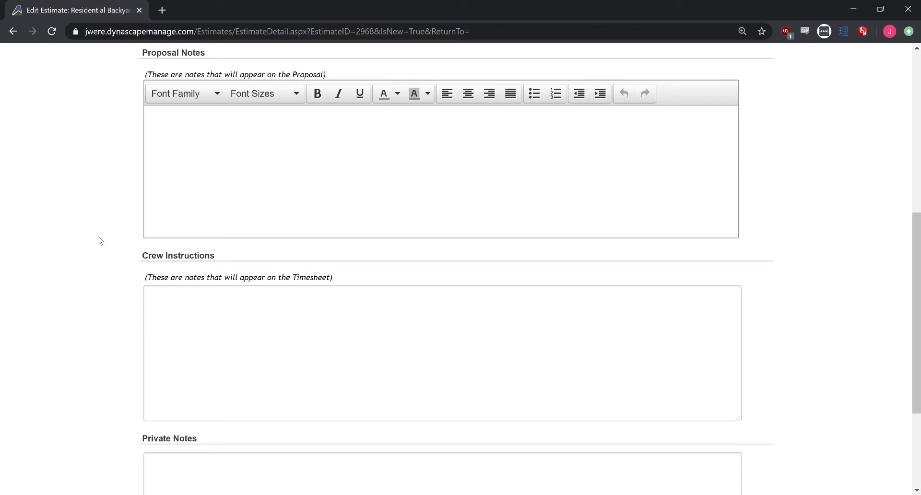
{"action": "scroll", "coordinate": [101, 241], "scroll_direction": "down", "scroll_amount": 1}
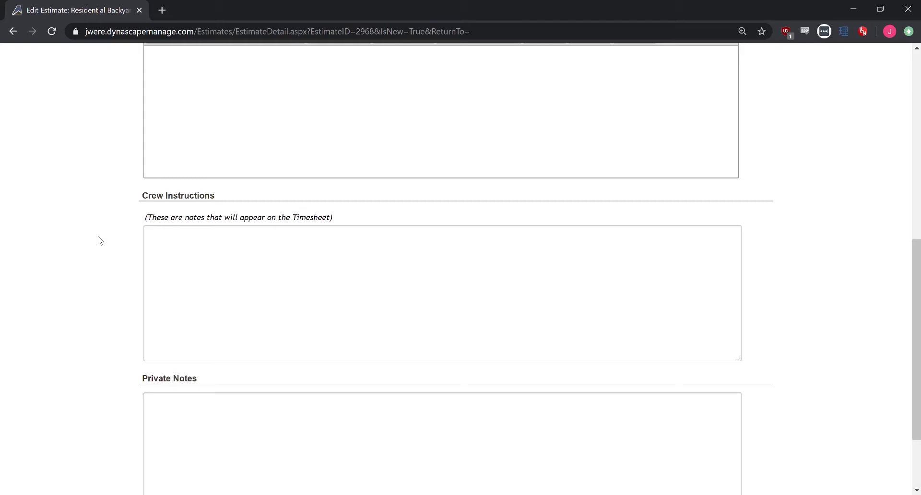
{"action": "scroll", "coordinate": [101, 241], "scroll_direction": "down", "scroll_amount": 2}
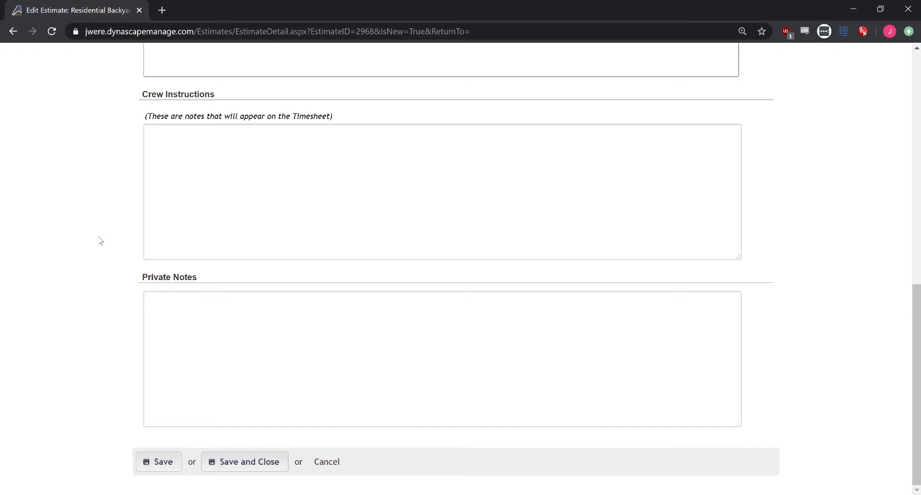
{"action": "scroll", "coordinate": [101, 241], "scroll_direction": "up", "scroll_amount": 15}
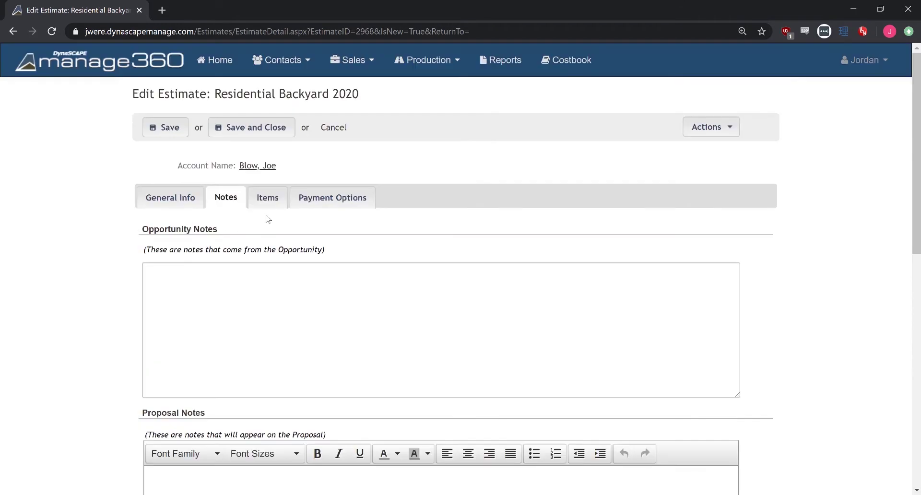
Step: Add a work area named Front Yard to the estimate items with the note "Installing garden beds"
{"action": "left_click", "coordinate": [268, 206]}
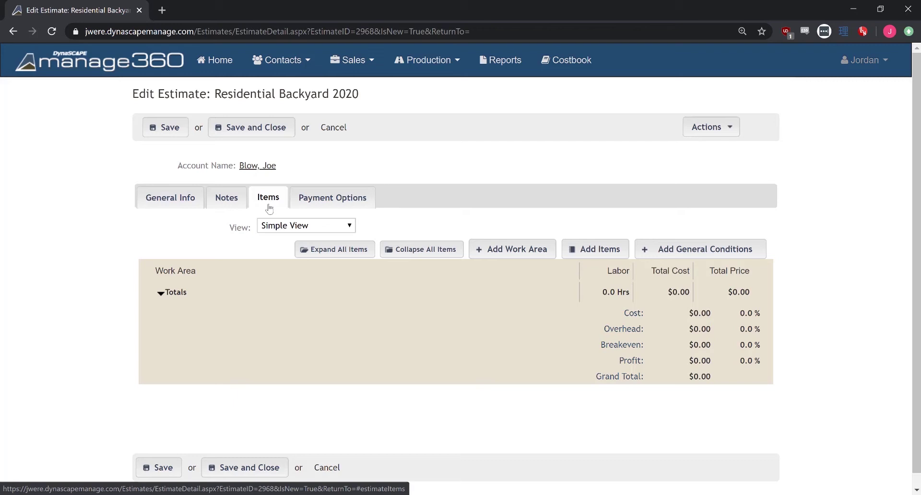
{"action": "left_click", "coordinate": [505, 250]}
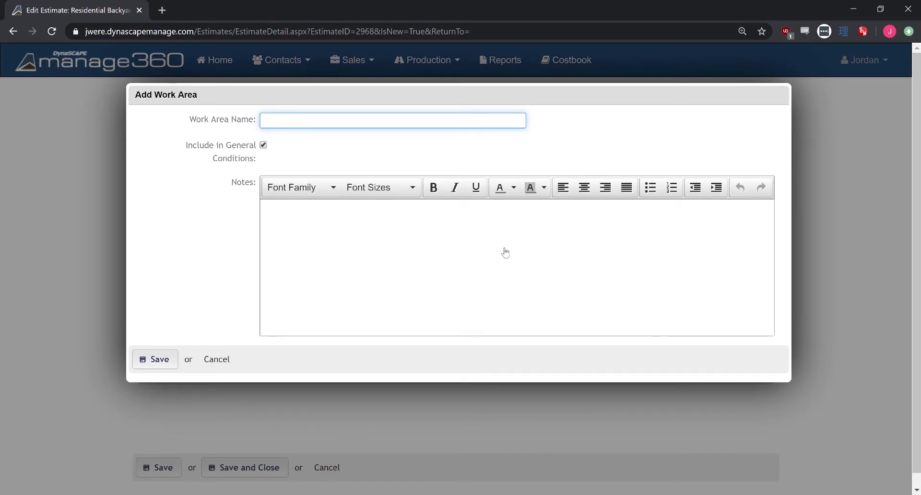
{"action": "type", "text": "Front Yard"}
{"action": "left_click", "coordinate": [473, 213]}
{"action": "type", "text": "Installing ga"}
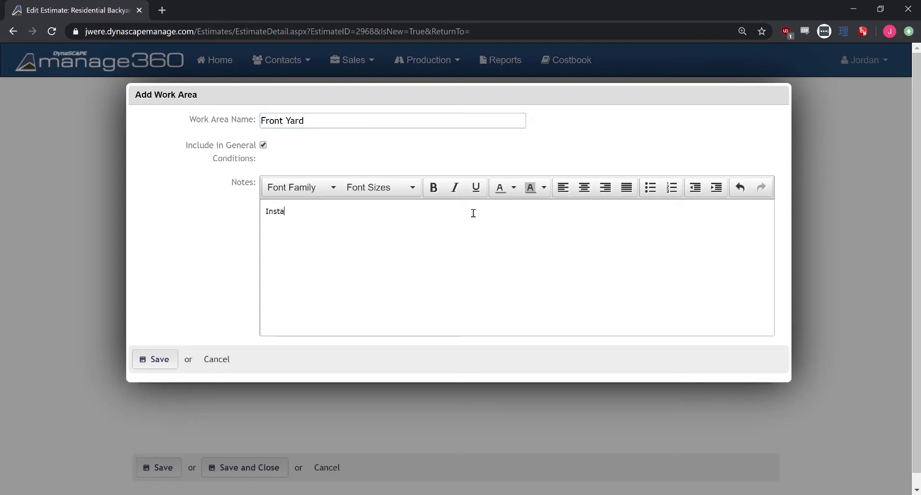
{"action": "type", "text": "rden beds"}
{"action": "left_click", "coordinate": [158, 359]}
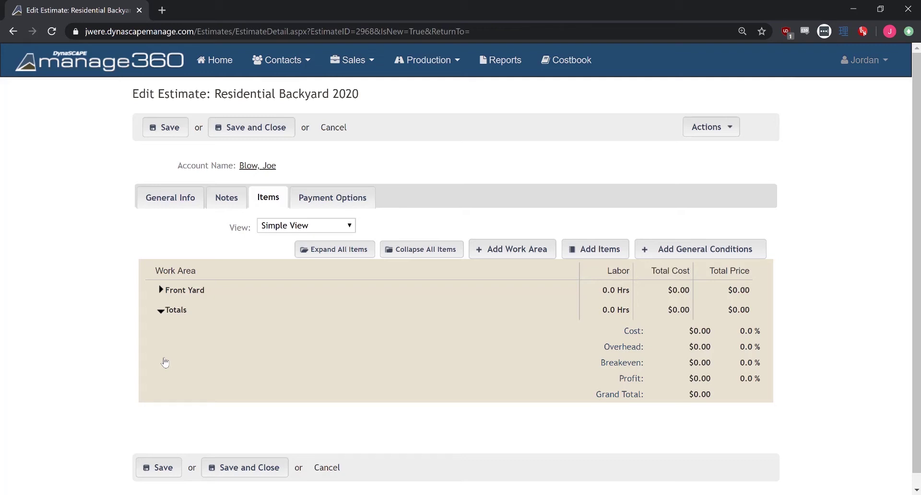
Step: Add a second work area named Back Yard to the estimate
{"action": "left_click", "coordinate": [509, 249]}
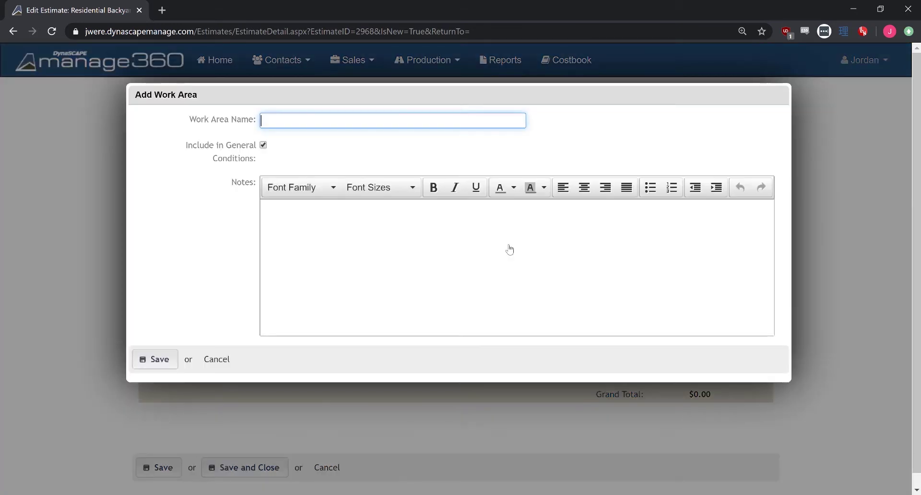
{"action": "type", "text": "Back Yard"}
{"action": "left_click", "coordinate": [160, 361]}
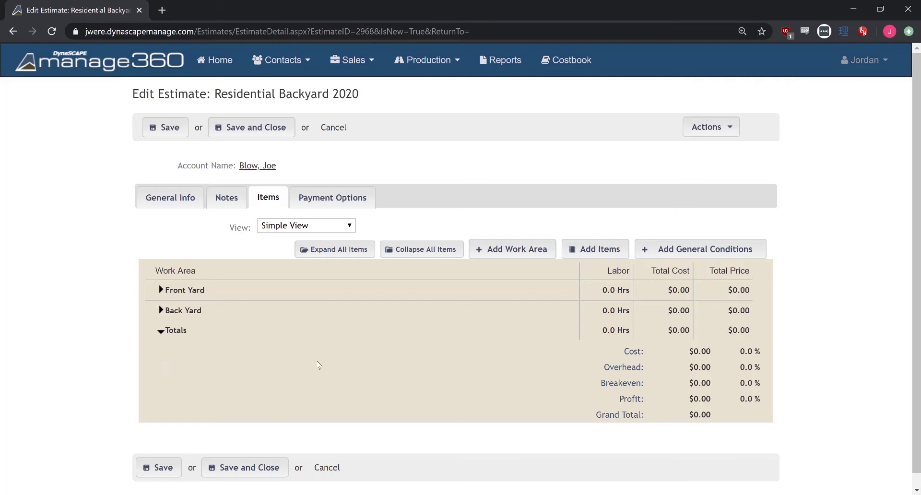
Step: Add 75 FT² of the Mulch (0-500ft²) kit to the Front Yard work area with Enhance Red Pine Mulch as lead item
{"action": "left_click", "coordinate": [602, 249]}
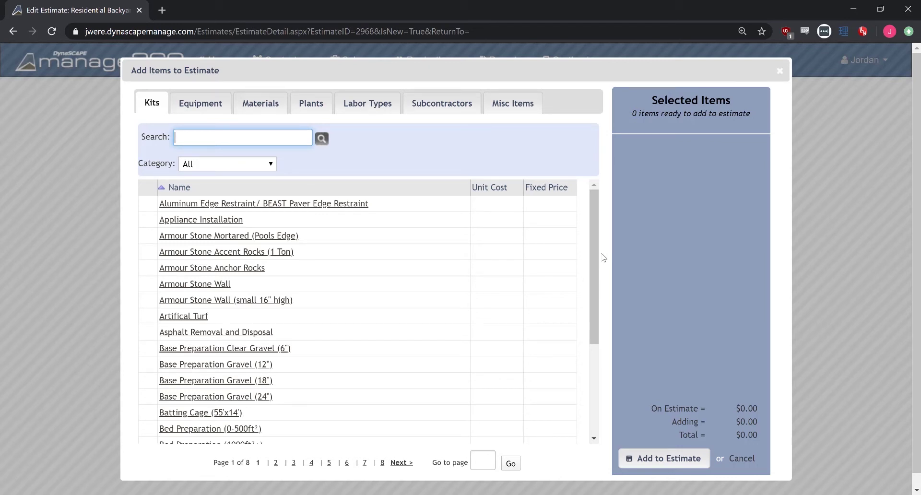
{"action": "left_click", "coordinate": [229, 137]}
{"action": "type", "text": "mulch"}
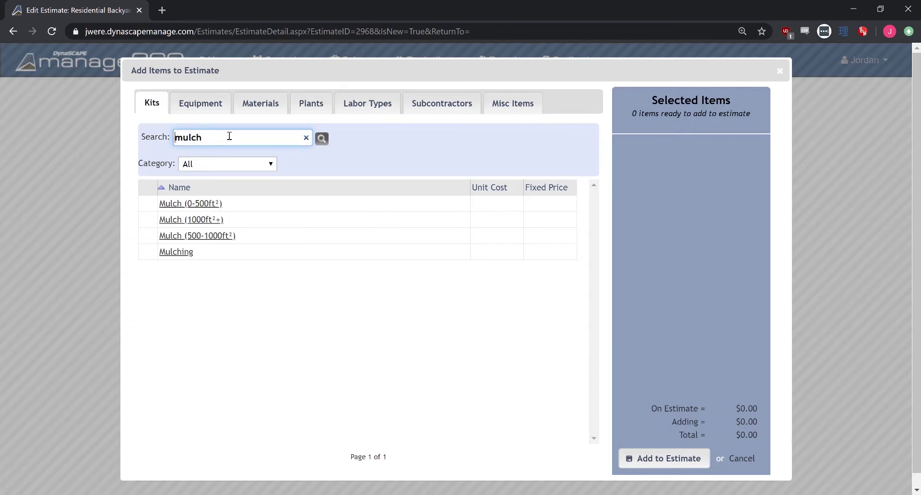
{"action": "left_click", "coordinate": [195, 203]}
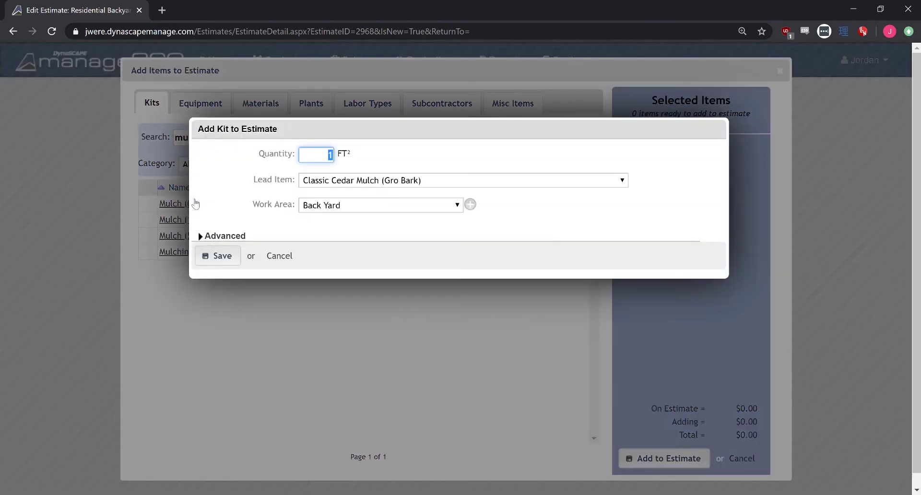
{"action": "type", "text": "75"}
{"action": "left_click", "coordinate": [335, 182]}
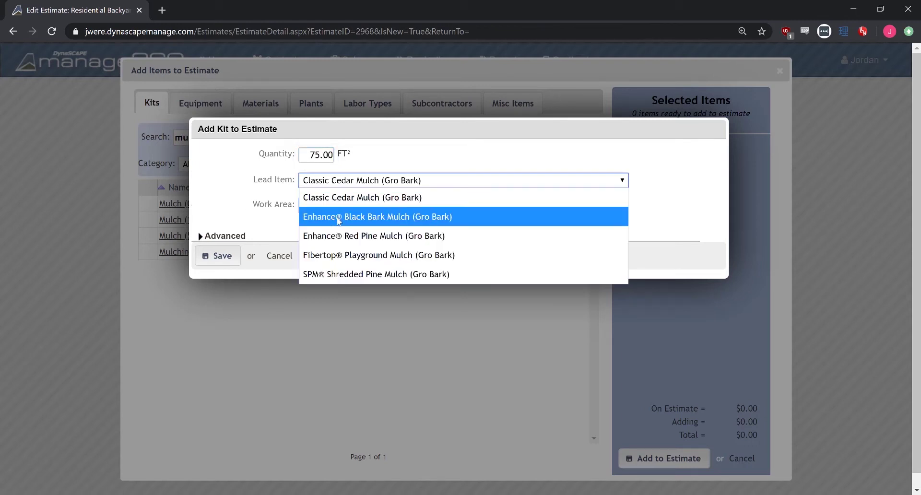
{"action": "left_click", "coordinate": [338, 236]}
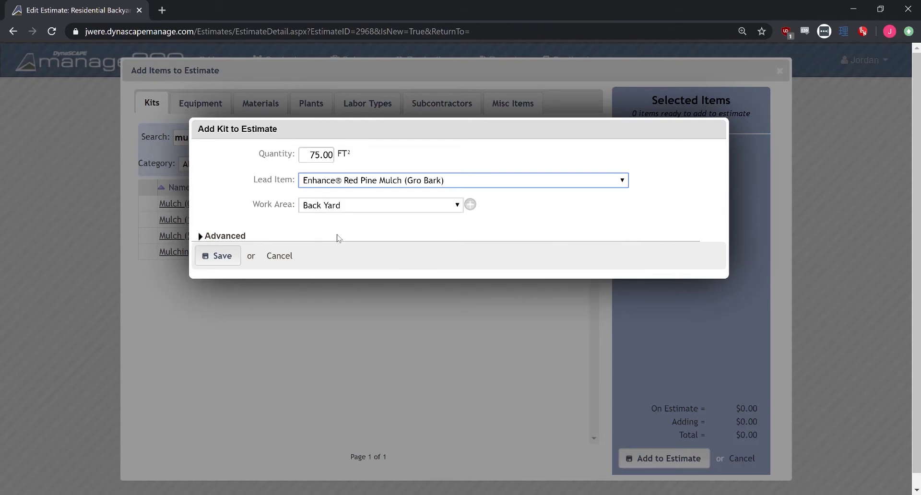
{"action": "left_click", "coordinate": [339, 209]}
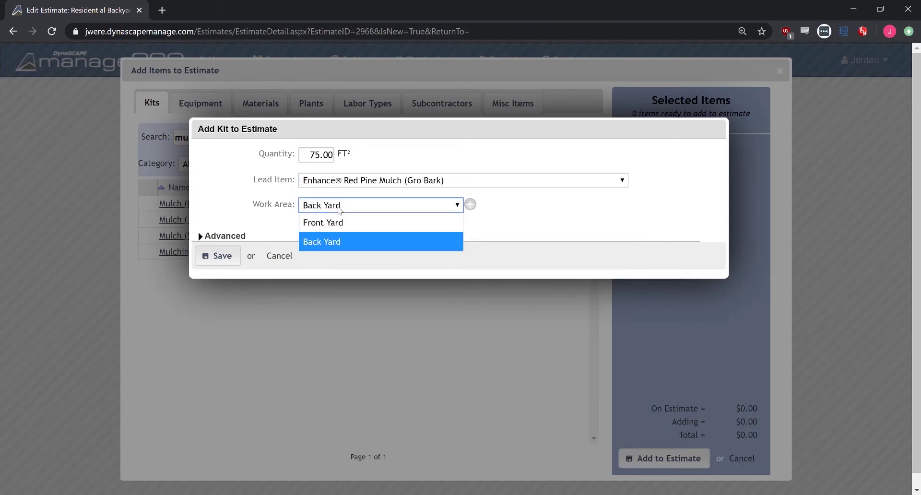
{"action": "left_click", "coordinate": [344, 221]}
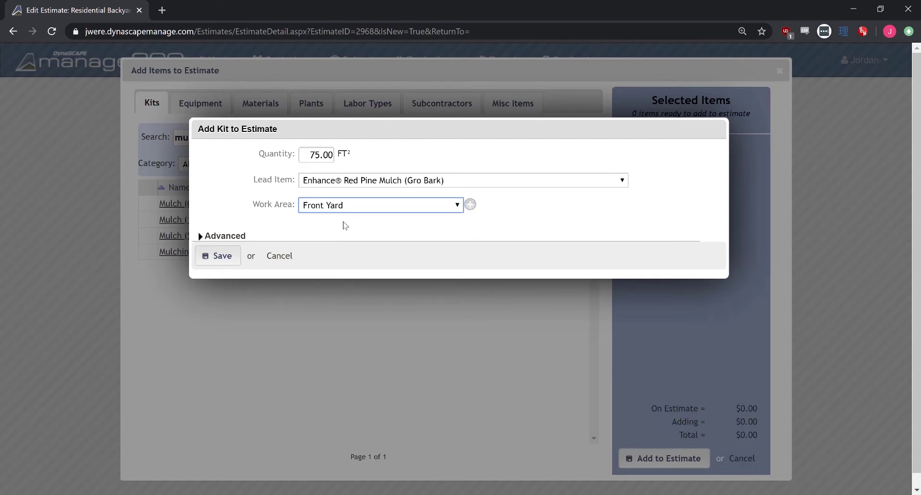
{"action": "left_click", "coordinate": [220, 256]}
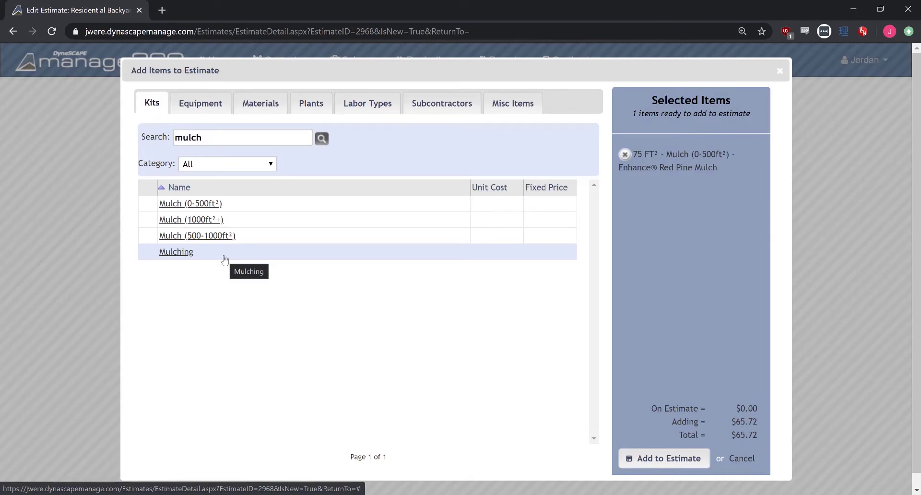
{"action": "left_click", "coordinate": [661, 459]}
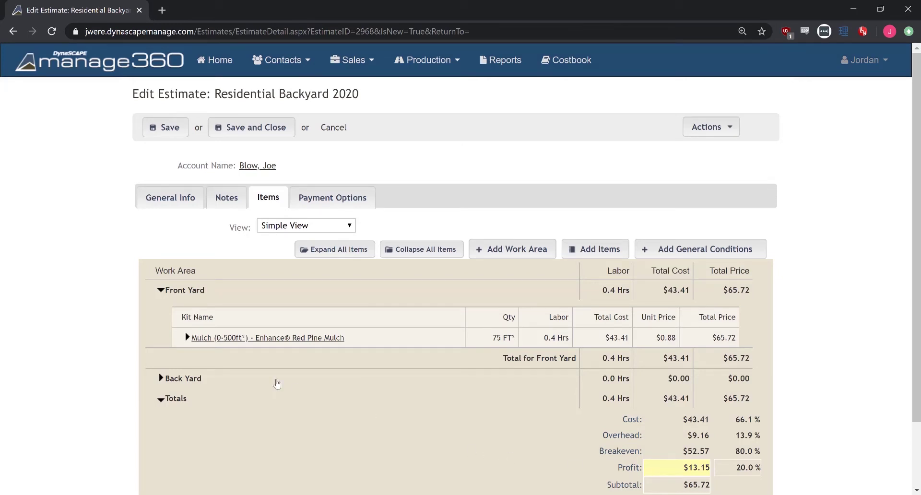
Step: Examine the material and labor lines inside the Front Yard mulch kit, collapsing and expanding the work area
{"action": "left_click", "coordinate": [210, 338]}
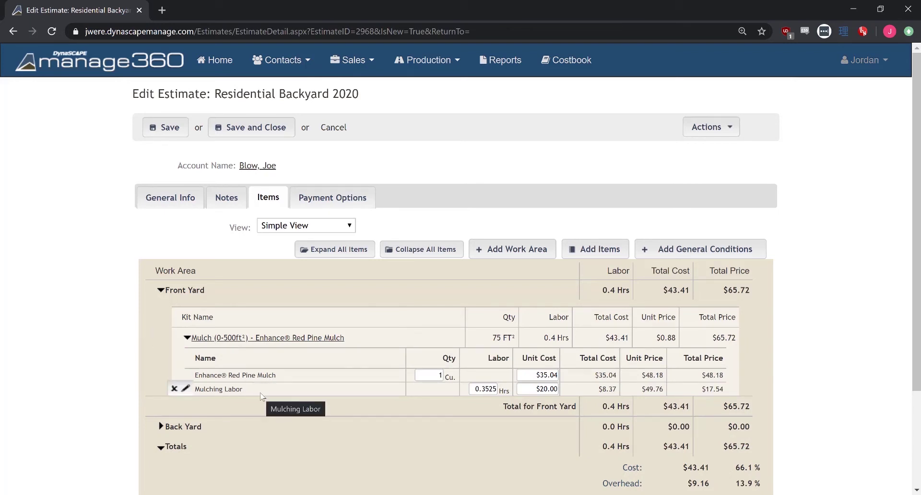
{"action": "left_click", "coordinate": [244, 338]}
{"action": "left_click", "coordinate": [201, 291]}
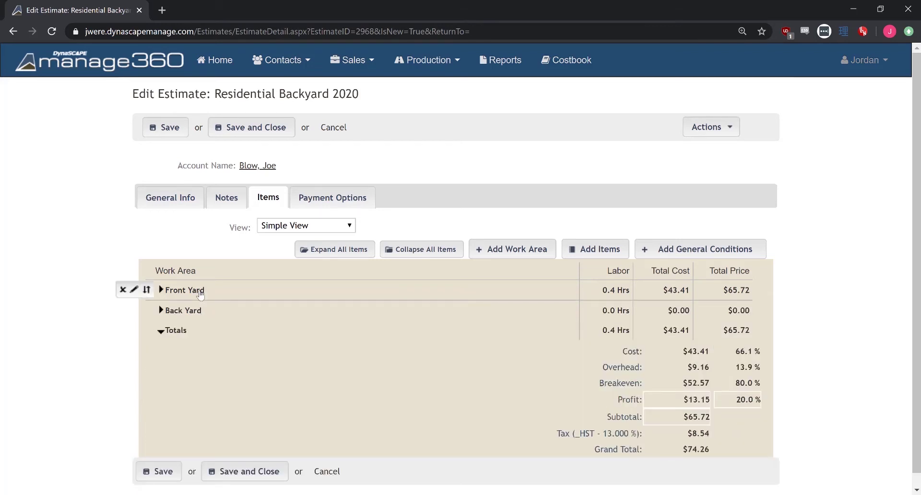
{"action": "left_click", "coordinate": [200, 291]}
{"action": "left_click", "coordinate": [239, 337]}
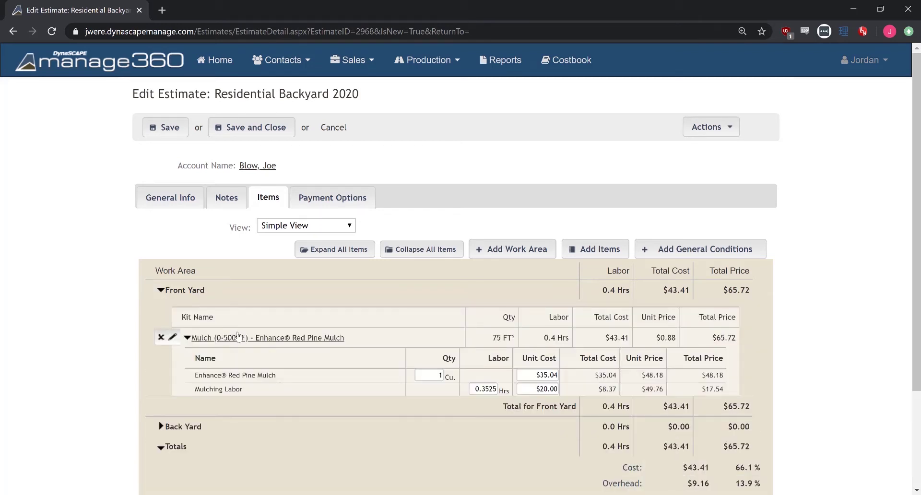
Step: Add 400 FT² of the Paver Patios and Walkways (0-500ft²) kit to the Back Yard work area with lead item Paver - use existing
{"action": "left_click", "coordinate": [594, 250]}
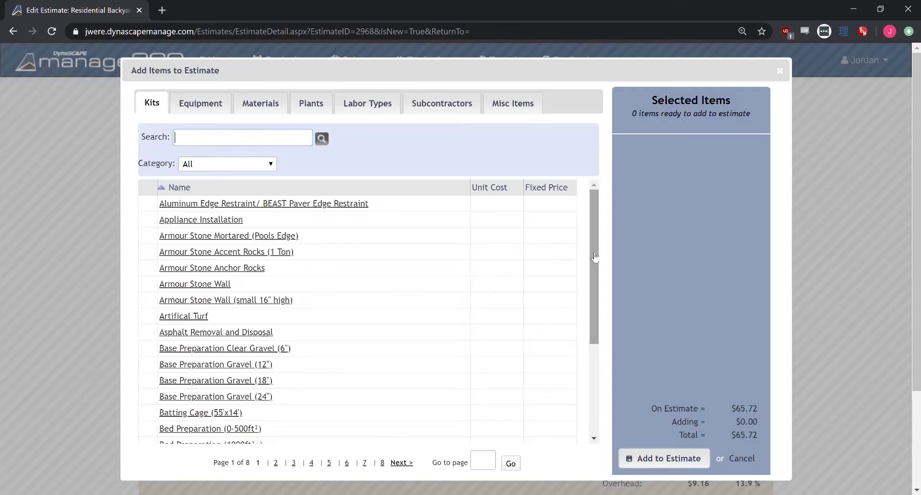
{"action": "type", "text": "patio"}
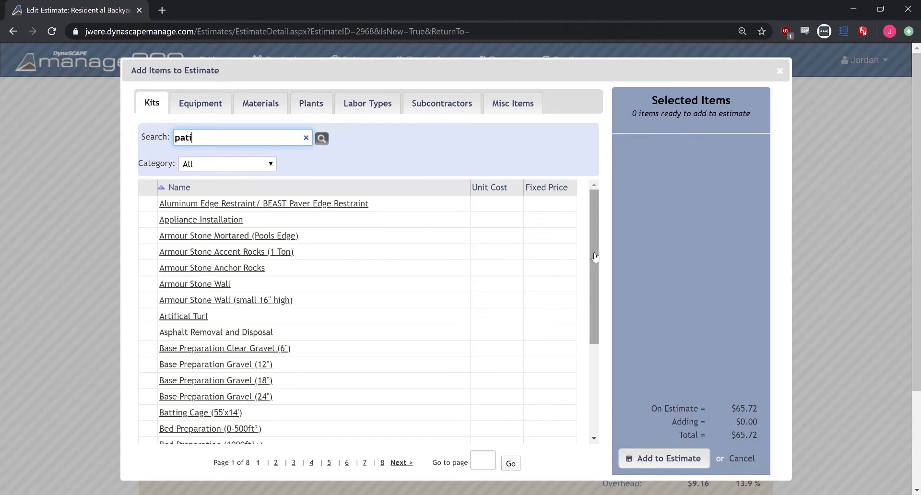
{"action": "key", "text": "Return"}
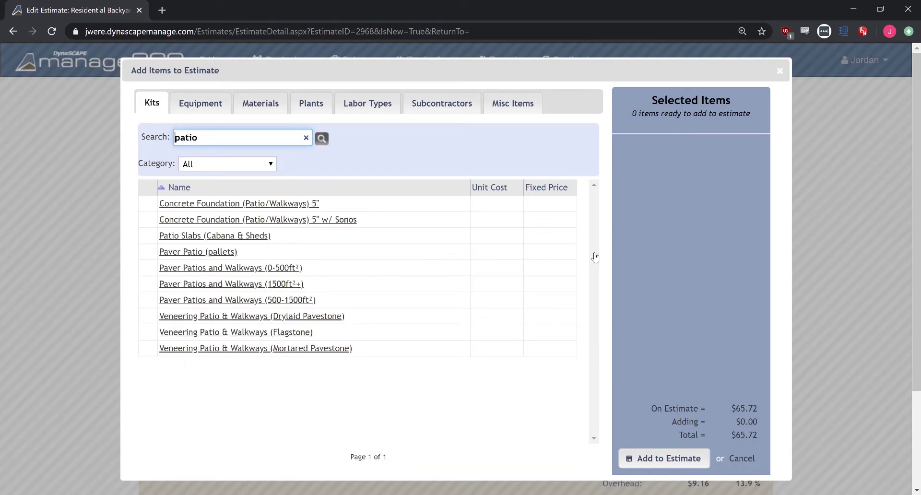
{"action": "left_click", "coordinate": [280, 270]}
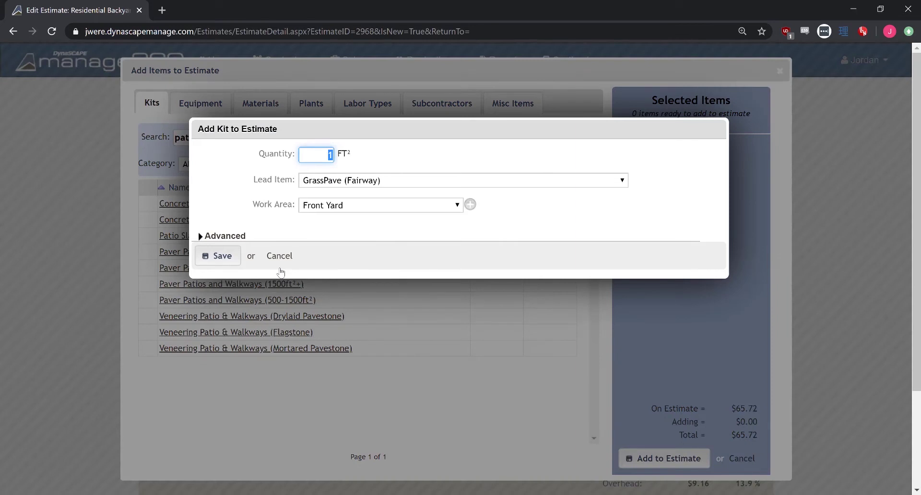
{"action": "type", "text": "400"}
{"action": "left_click", "coordinate": [326, 186]}
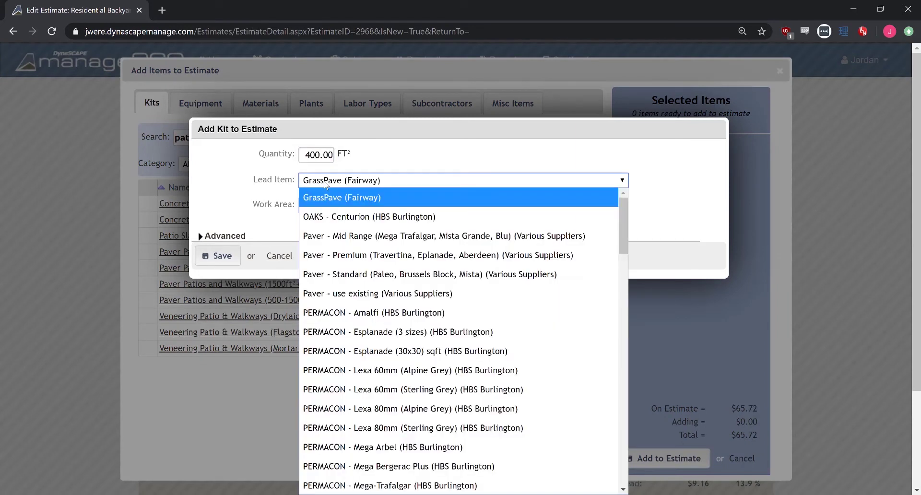
{"action": "left_click", "coordinate": [354, 294]}
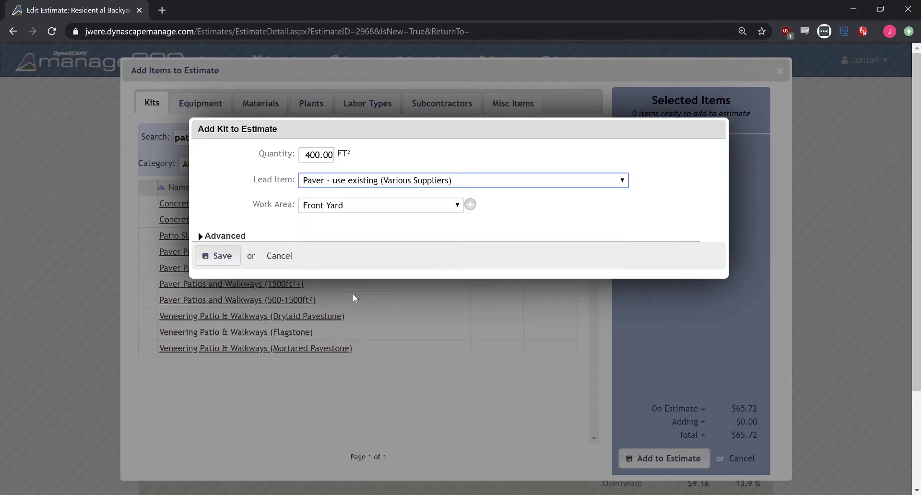
{"action": "left_click", "coordinate": [314, 207]}
{"action": "left_click", "coordinate": [327, 241]}
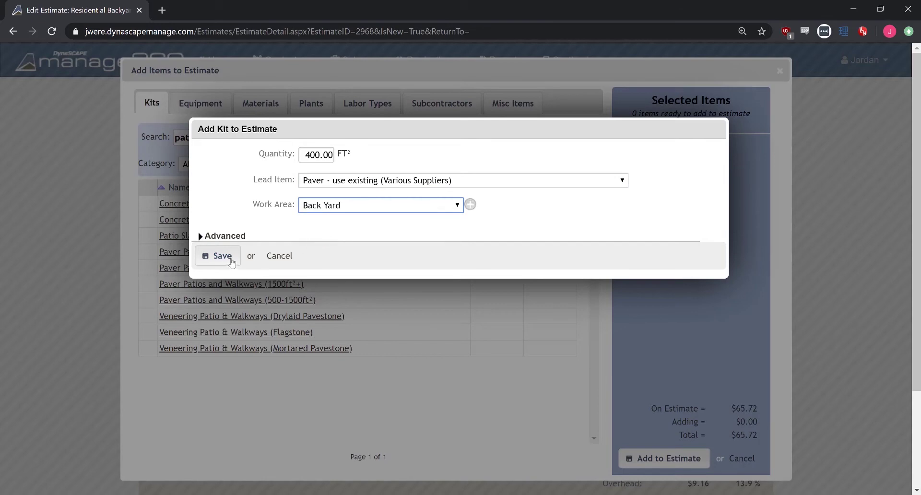
{"action": "left_click", "coordinate": [223, 258]}
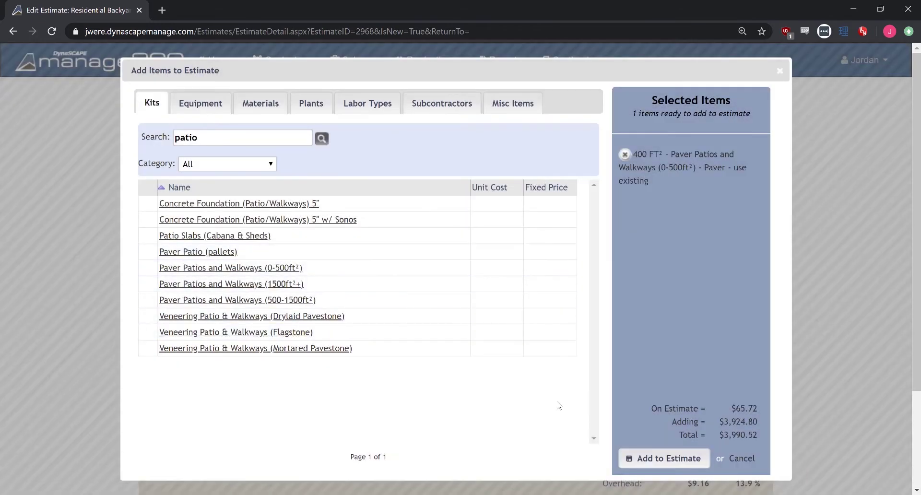
{"action": "left_click", "coordinate": [645, 459]}
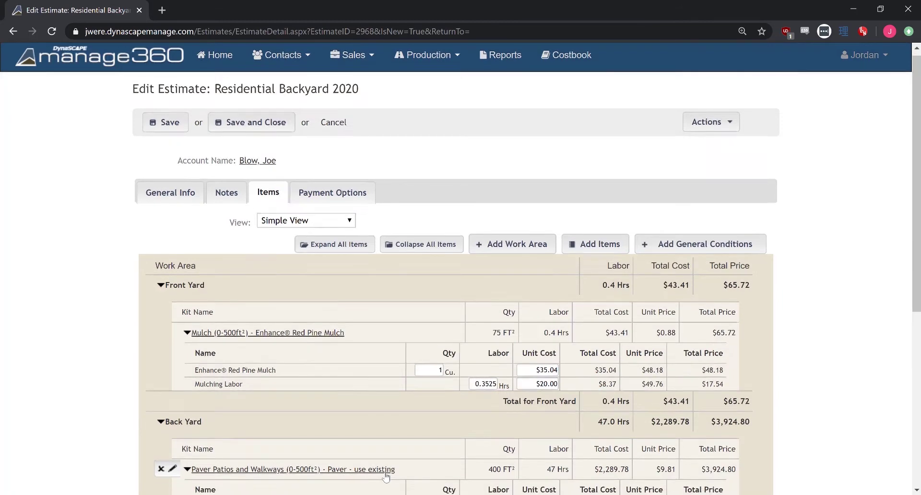
Step: Choose the $115.00 Balsam Fir 150cmWB plant with quantity 5 and assign it to the Front Yard work area
{"action": "scroll", "coordinate": [386, 476], "scroll_direction": "down", "scroll_amount": 2}
{"action": "scroll", "coordinate": [383, 479], "scroll_direction": "down", "scroll_amount": 1}
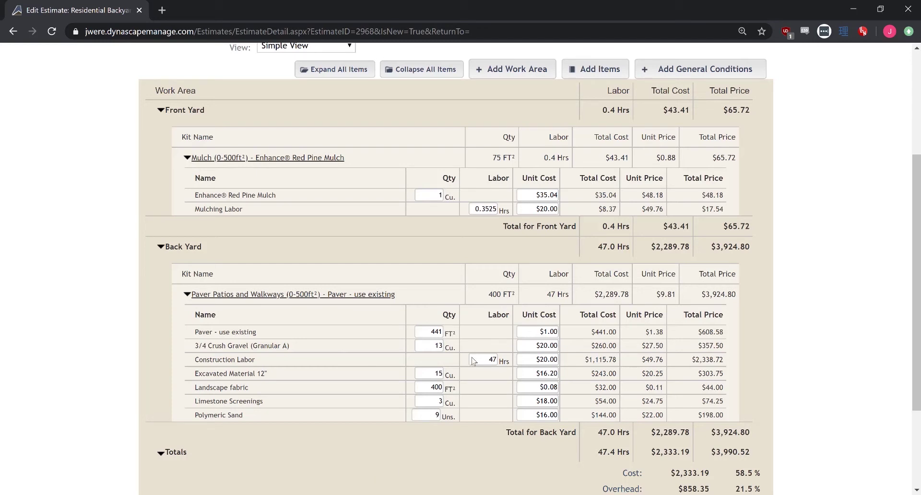
{"action": "left_click", "coordinate": [597, 71]}
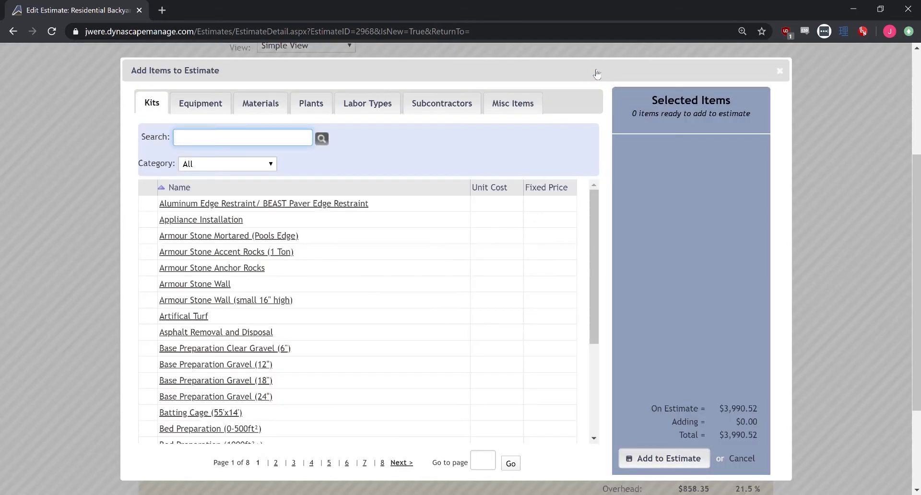
{"action": "left_click", "coordinate": [322, 107]}
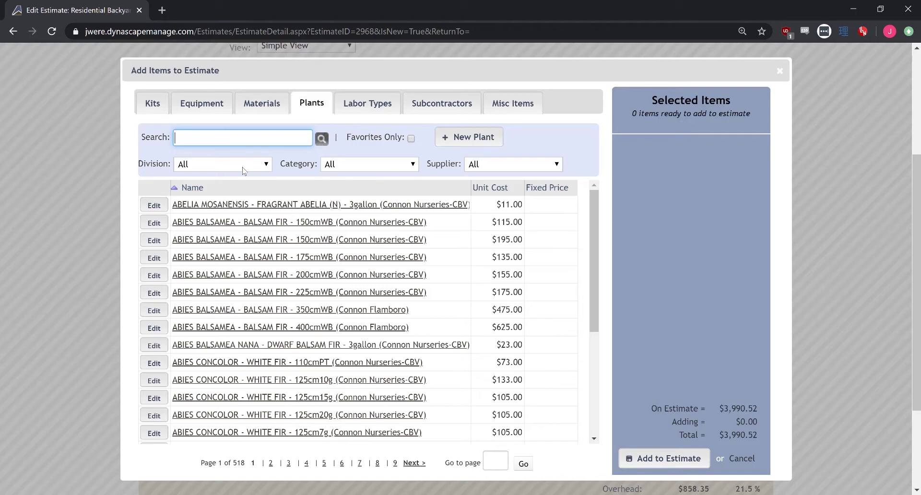
{"action": "left_click", "coordinate": [251, 221]}
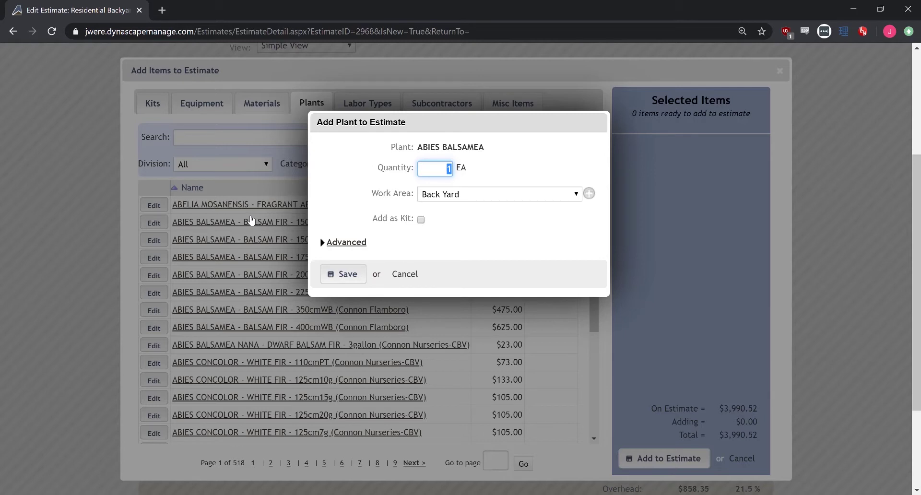
{"action": "type", "text": "5"}
{"action": "left_click", "coordinate": [445, 199]}
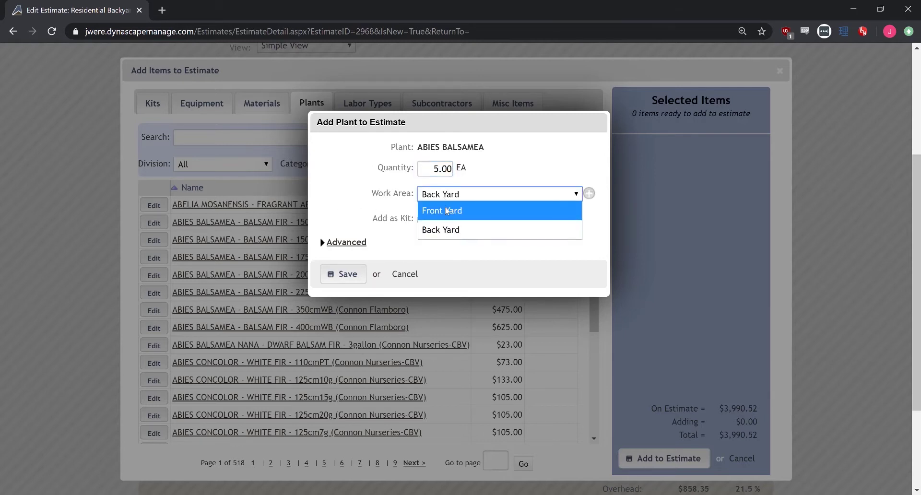
{"action": "left_click", "coordinate": [446, 211]}
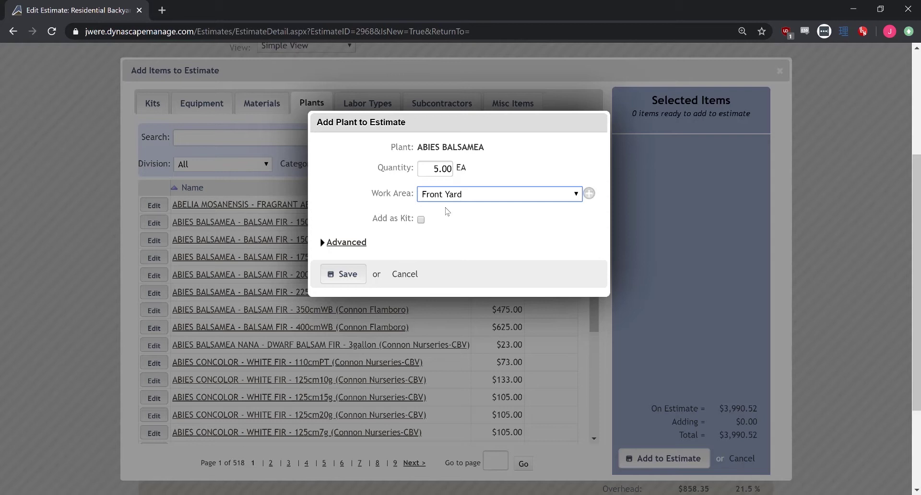
Step: Check the plant's advanced options, keep it under Costbook Items, and add it to the estimate
{"action": "left_click", "coordinate": [349, 243]}
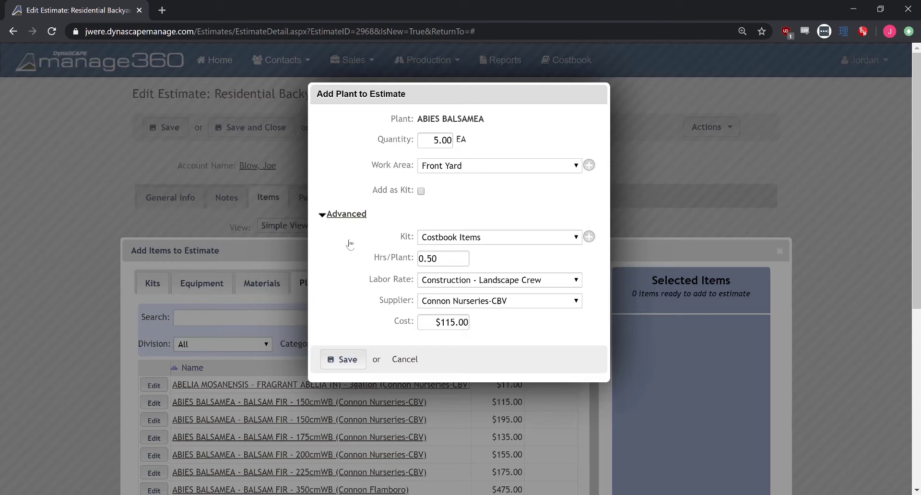
{"action": "left_click", "coordinate": [448, 243]}
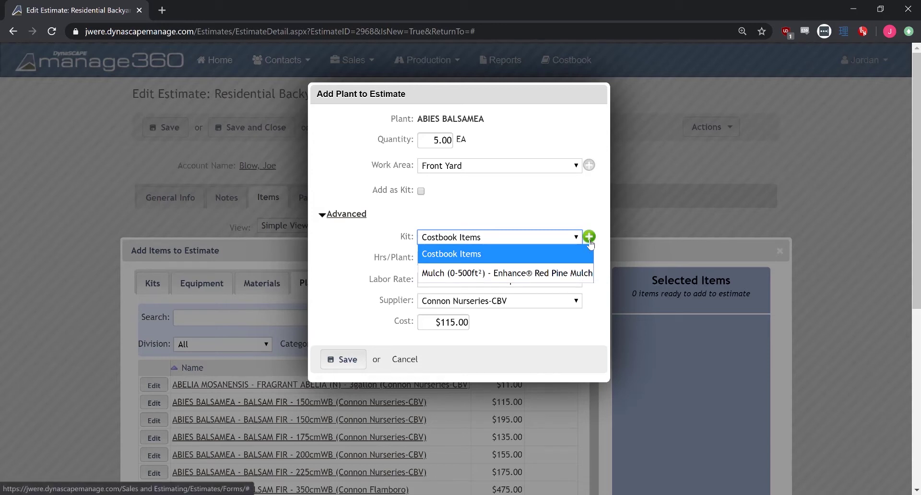
{"action": "left_click", "coordinate": [604, 245]}
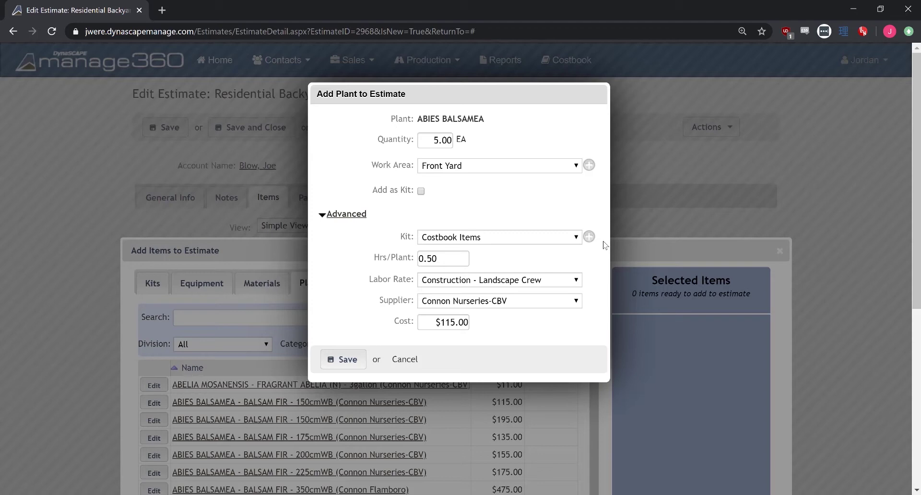
{"action": "left_click", "coordinate": [346, 357]}
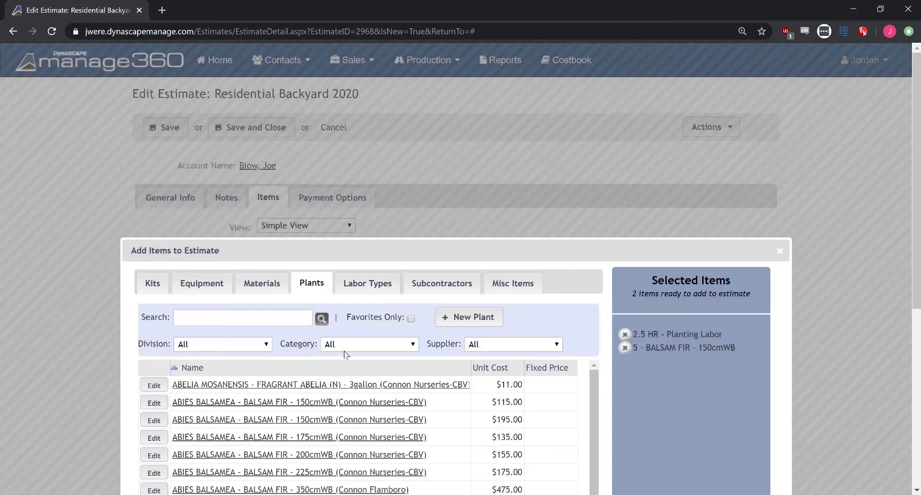
{"action": "scroll", "coordinate": [346, 355], "scroll_direction": "down", "scroll_amount": 3}
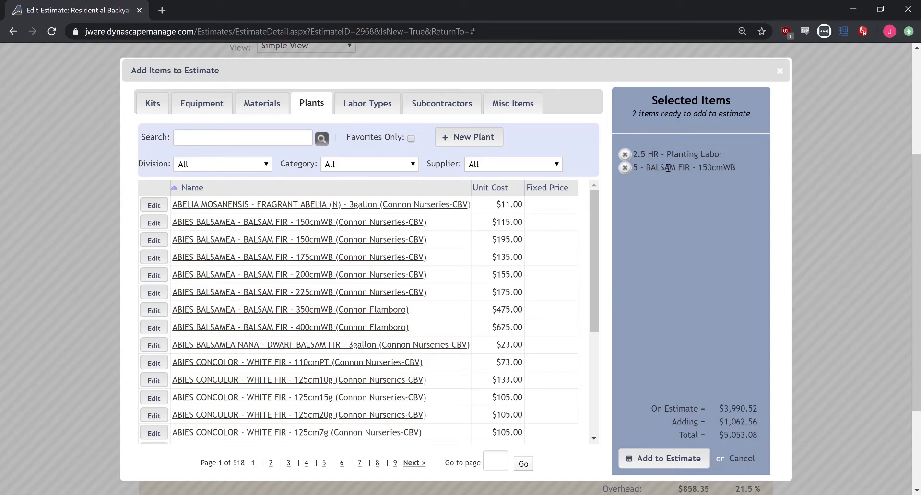
{"action": "left_click", "coordinate": [643, 459]}
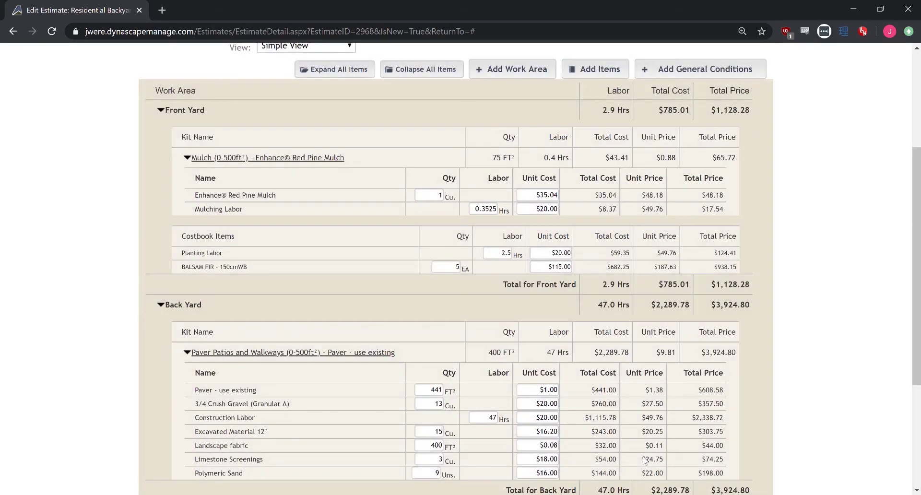
{"action": "mouse_move", "coordinate": [187, 272]}
{"action": "left_click_drag", "start_coordinate": [180, 236], "coordinate": [240, 235]}
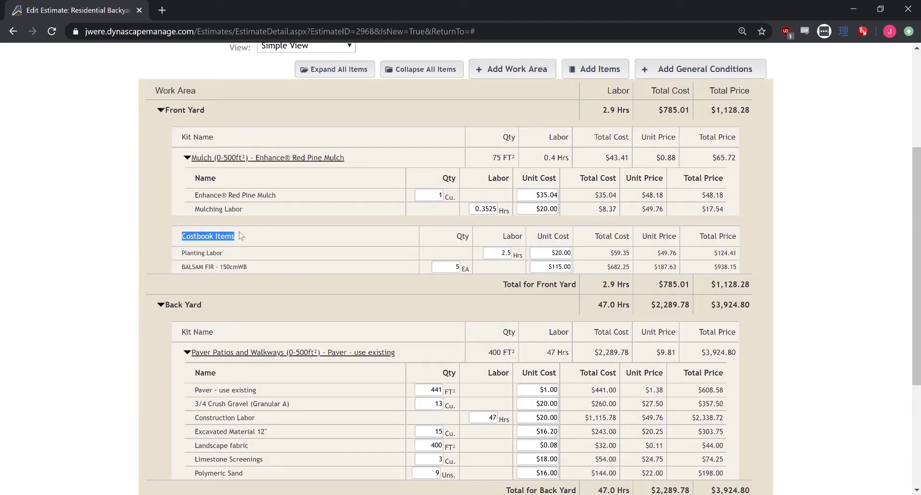
{"action": "mouse_move", "coordinate": [224, 257]}
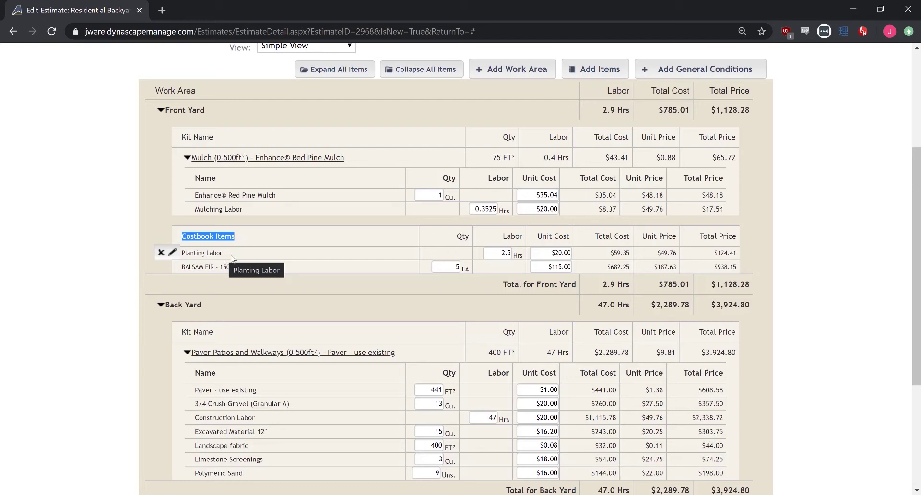
Step: Add one $195.00 Balsam Fir 150cmWB plant to the Front Yard work area as its own kit
{"action": "left_click", "coordinate": [575, 66]}
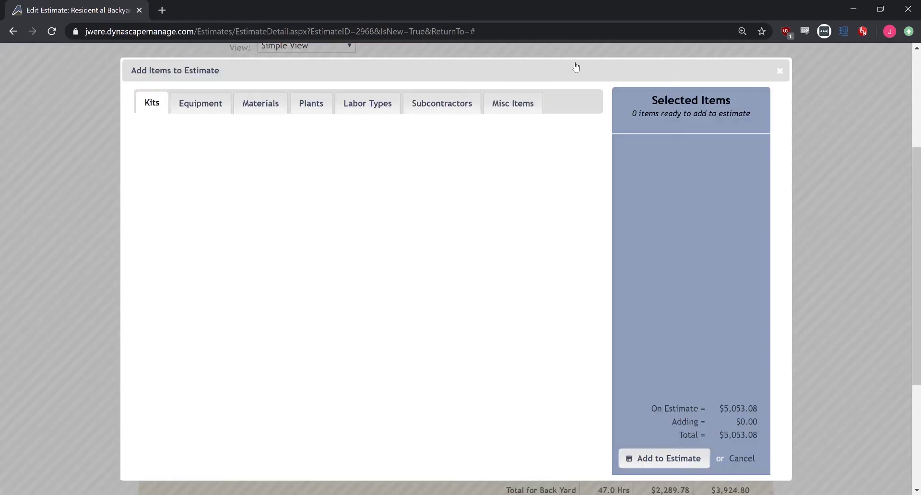
{"action": "left_click", "coordinate": [305, 106]}
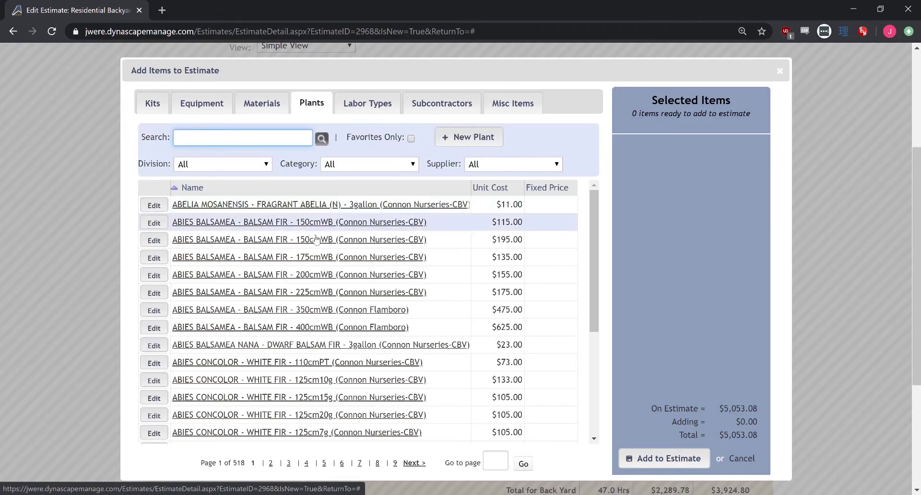
{"action": "left_click", "coordinate": [316, 244]}
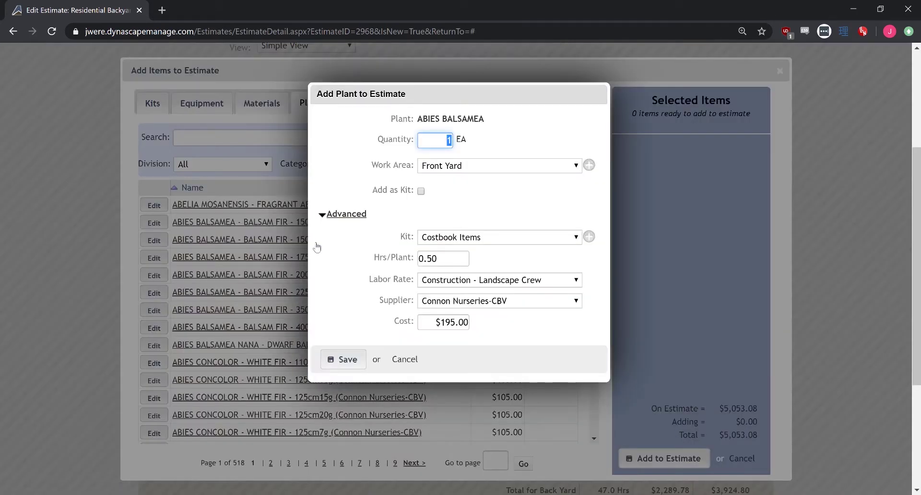
{"action": "left_click", "coordinate": [421, 192]}
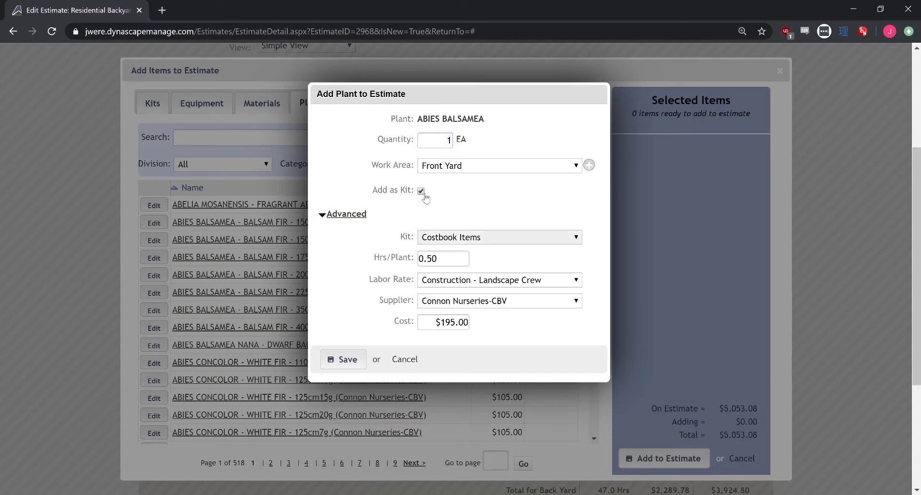
{"action": "left_click", "coordinate": [361, 355]}
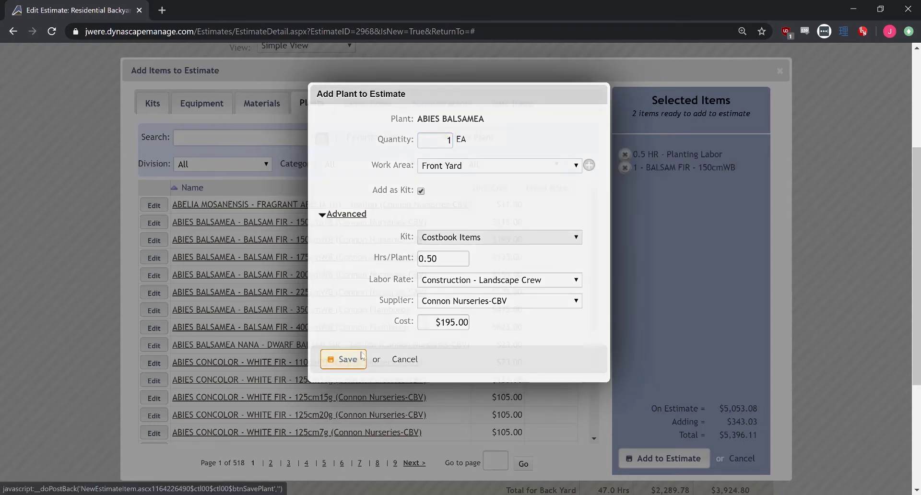
{"action": "left_click", "coordinate": [642, 458]}
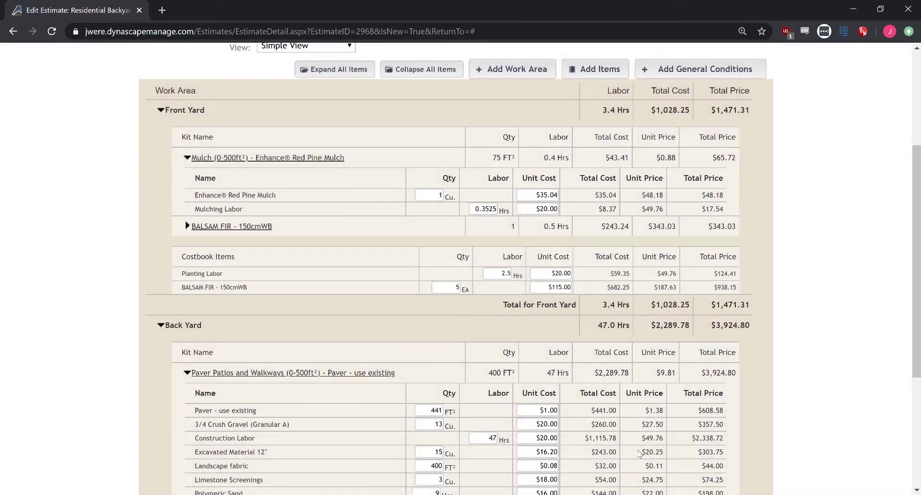
Step: Expand the Balsam Fir kit in Front Yard and compare its total price with that of the plant line inside
{"action": "left_click", "coordinate": [211, 232]}
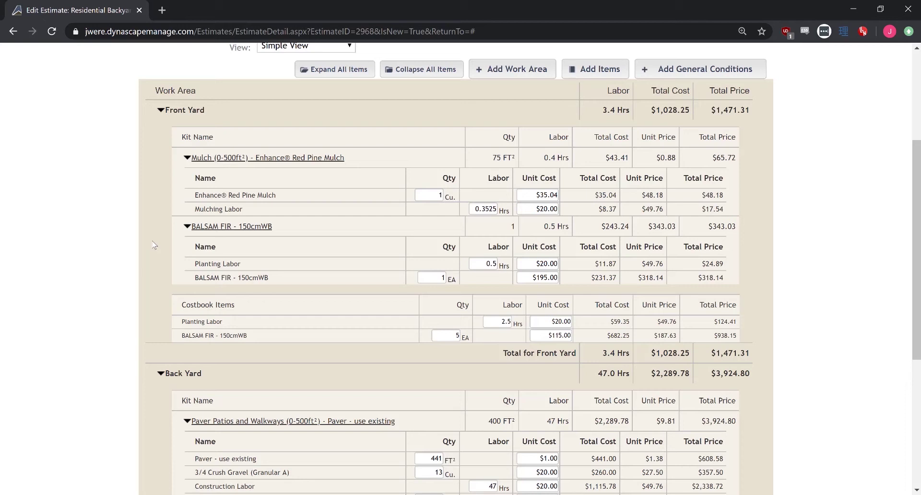
{"action": "double_click", "coordinate": [717, 226]}
{"action": "triple_click", "coordinate": [728, 279]}
{"action": "left_click", "coordinate": [728, 279]}
Step: Rename the Balsam Fir kit in the Front Yard work area to Plants
{"action": "mouse_move", "coordinate": [191, 231]}
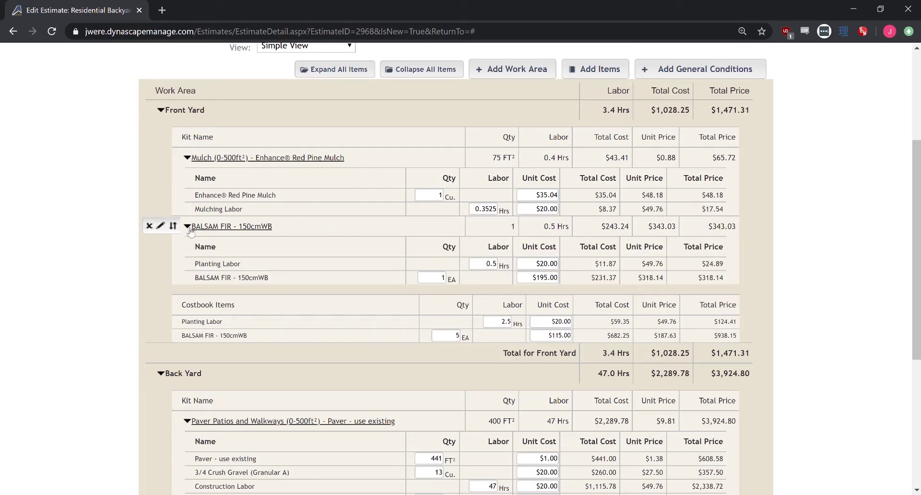
{"action": "left_click", "coordinate": [161, 228]}
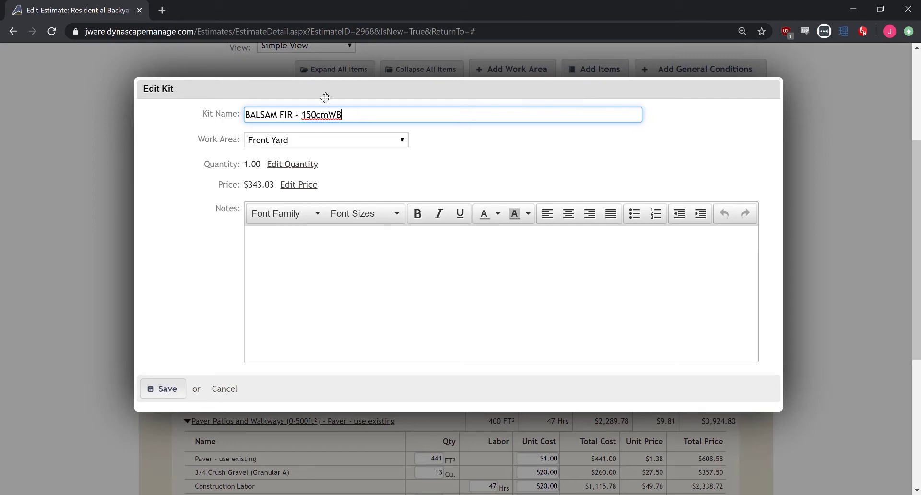
{"action": "triple_click", "coordinate": [328, 112]}
{"action": "type", "text": "Plants"}
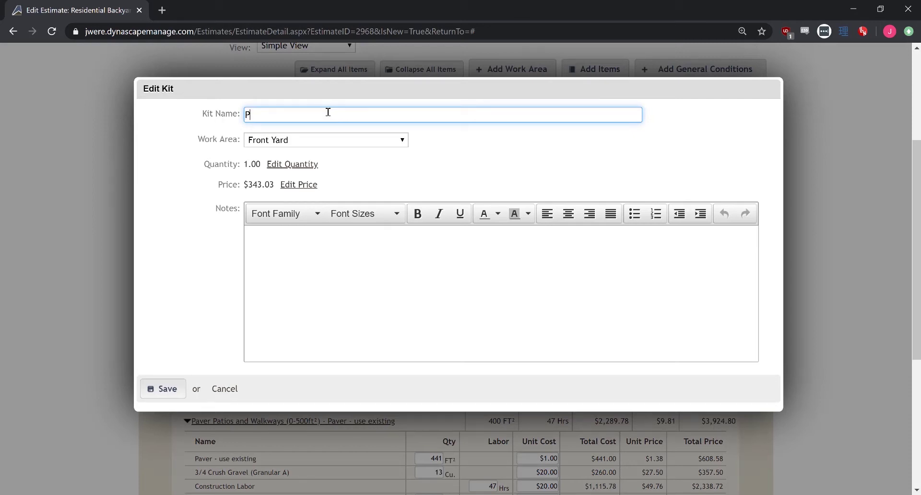
{"action": "left_click", "coordinate": [163, 389]}
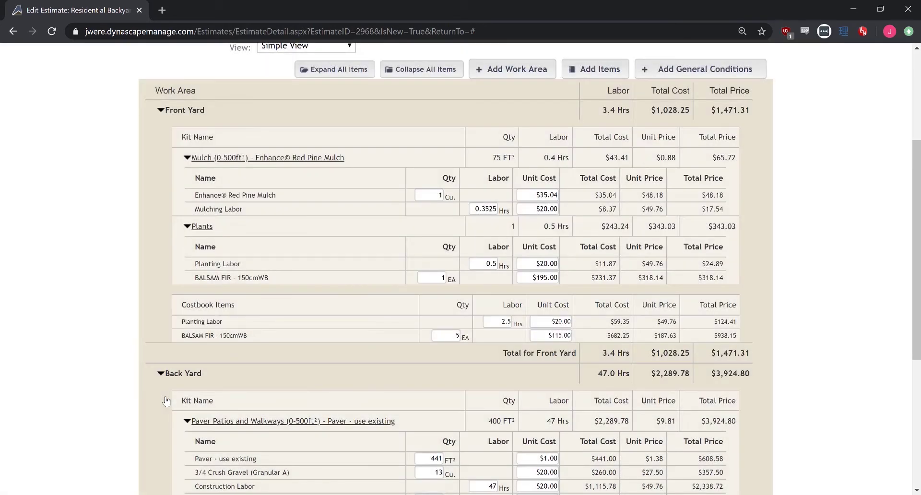
Step: Start adding the material 10" Galv. Spikes to Front Yard and create a new kit named Materials for it
{"action": "left_click", "coordinate": [594, 69]}
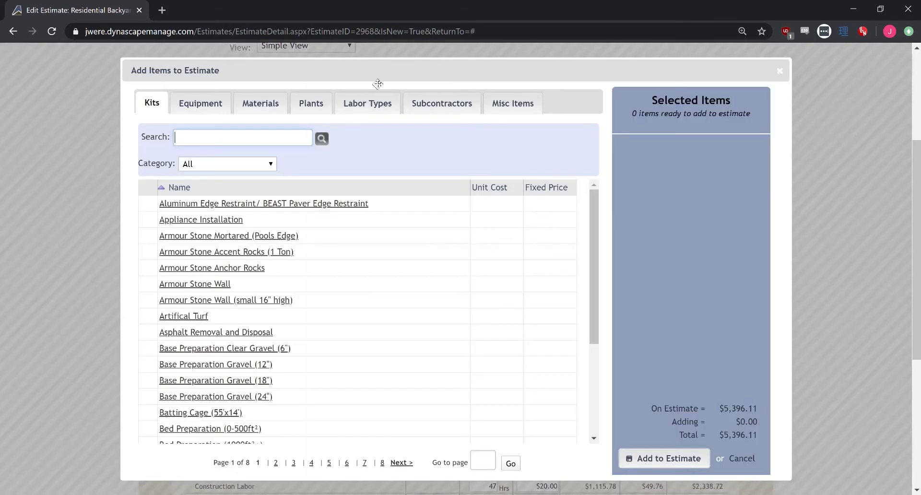
{"action": "left_click", "coordinate": [258, 104]}
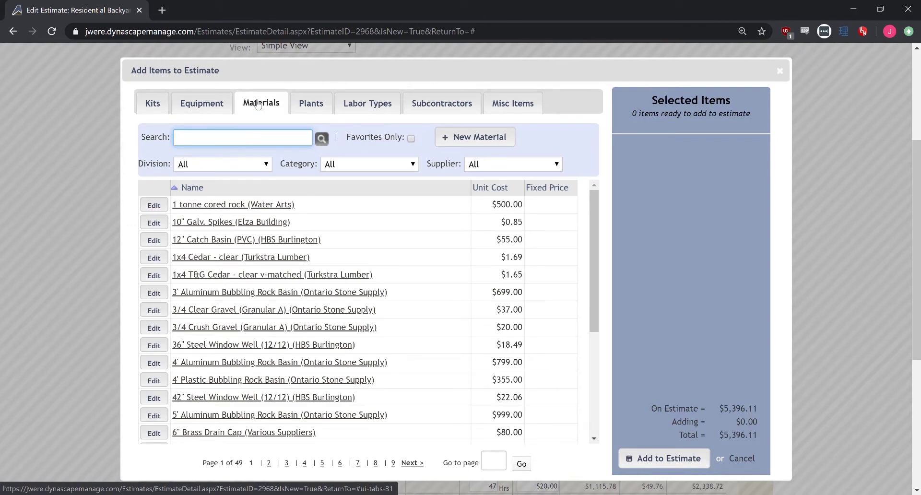
{"action": "left_click", "coordinate": [242, 223]}
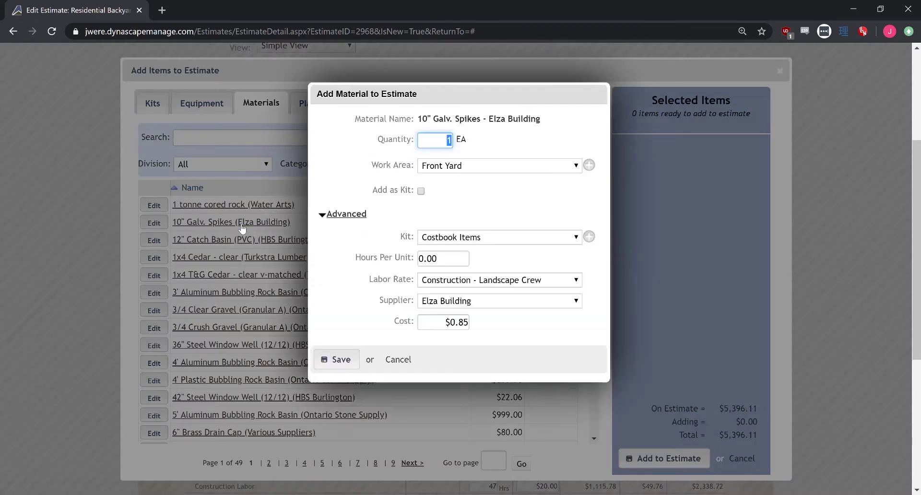
{"action": "left_click", "coordinate": [480, 238]}
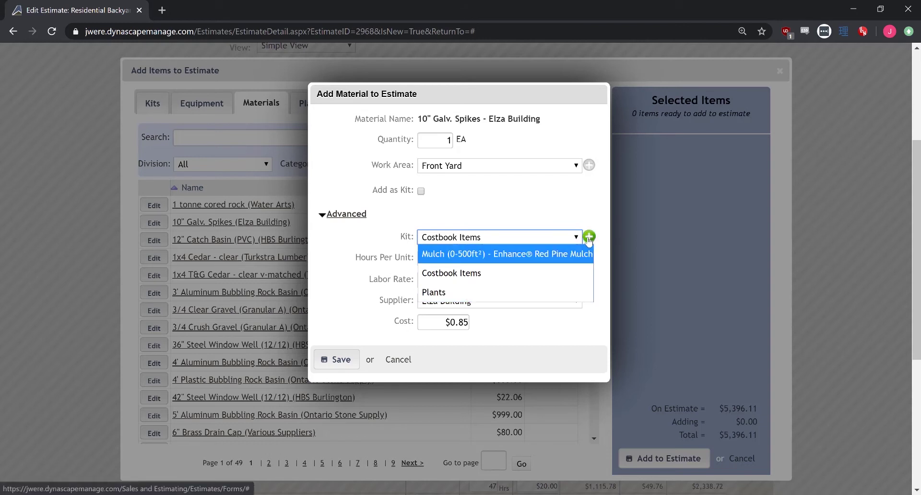
{"action": "left_click", "coordinate": [589, 237]}
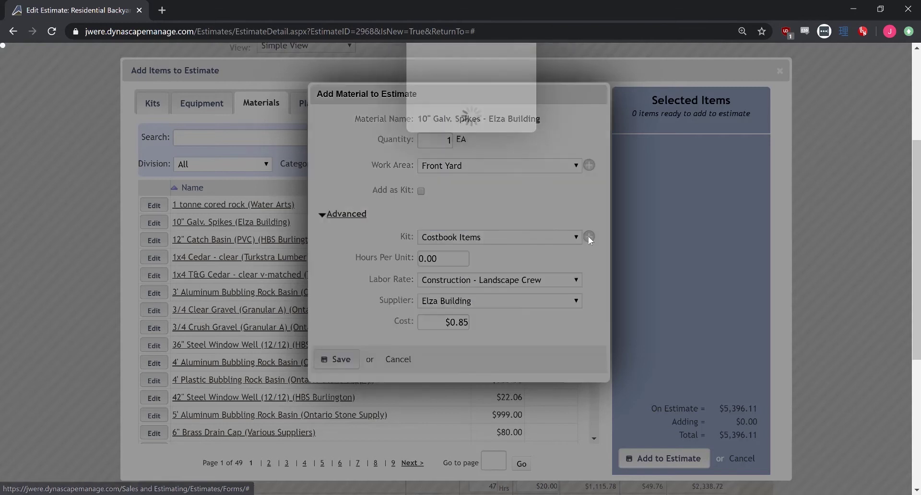
{"action": "type", "text": "Materials"}
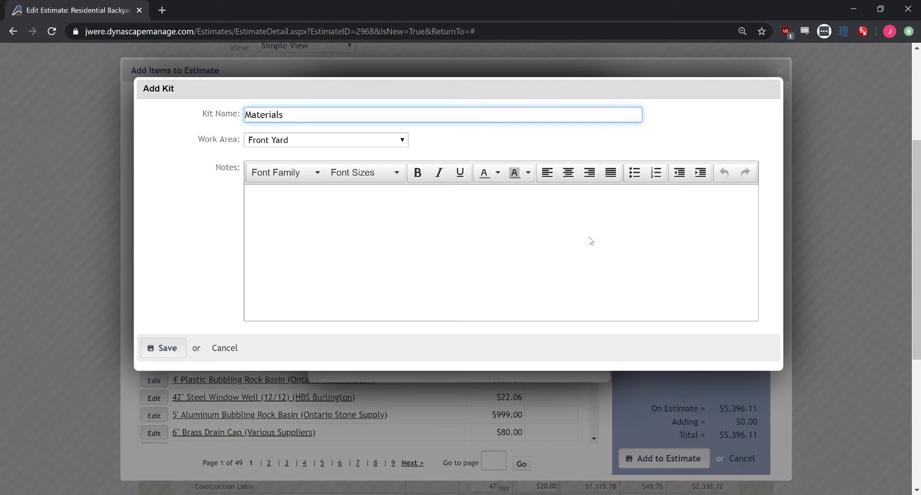
{"action": "left_click", "coordinate": [163, 348]}
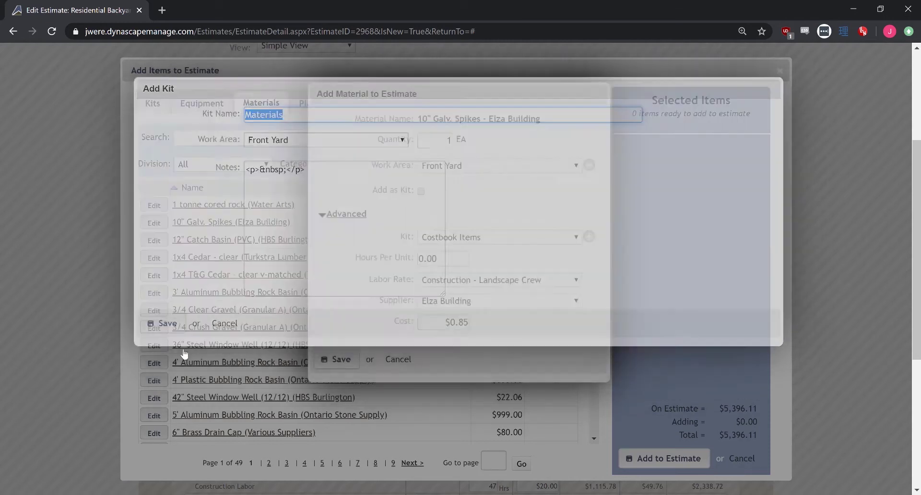
Step: Assign the 10" Galv. Spikes to the Materials kit and add them to the estimate
{"action": "left_click", "coordinate": [429, 238]}
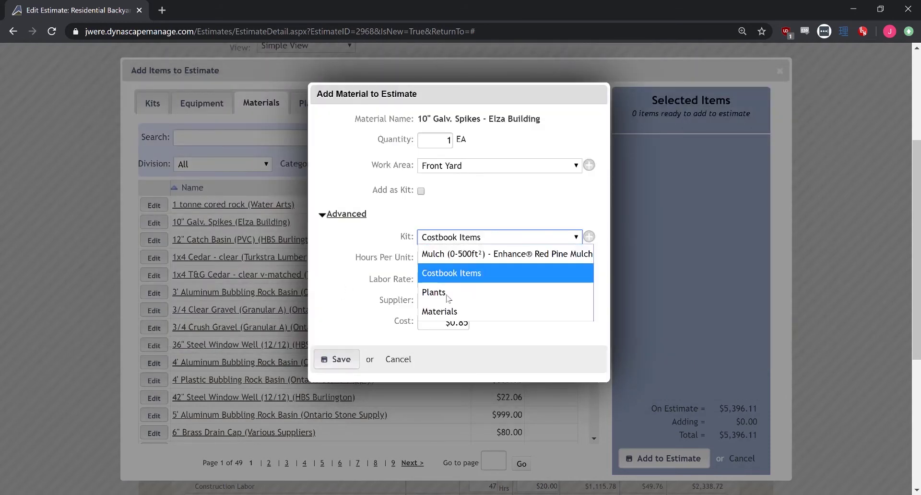
{"action": "left_click", "coordinate": [450, 312]}
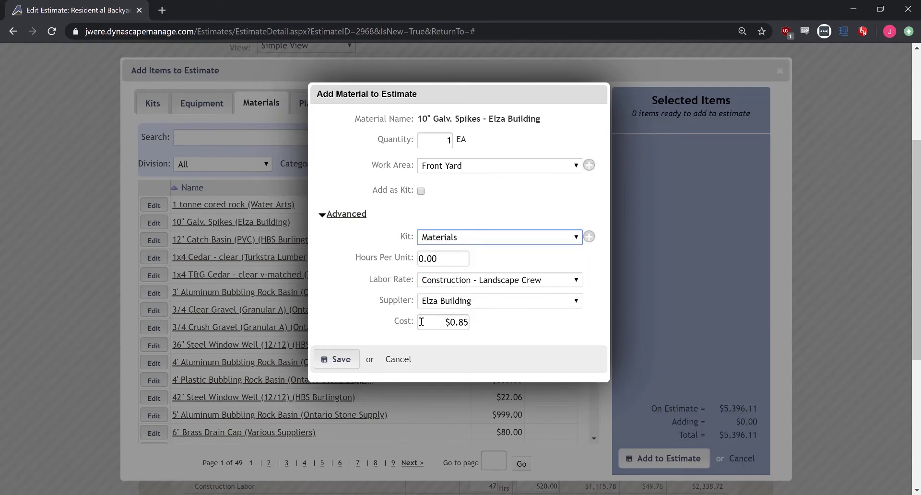
{"action": "left_click", "coordinate": [341, 360]}
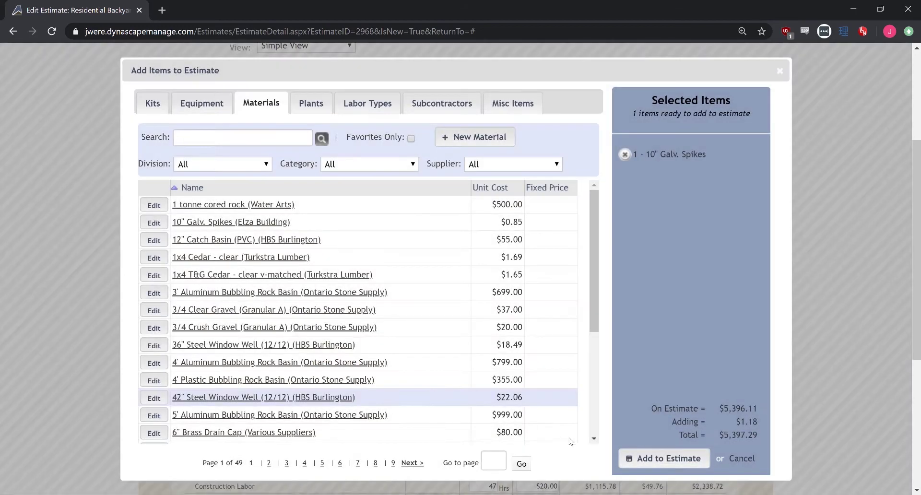
{"action": "left_click", "coordinate": [628, 457]}
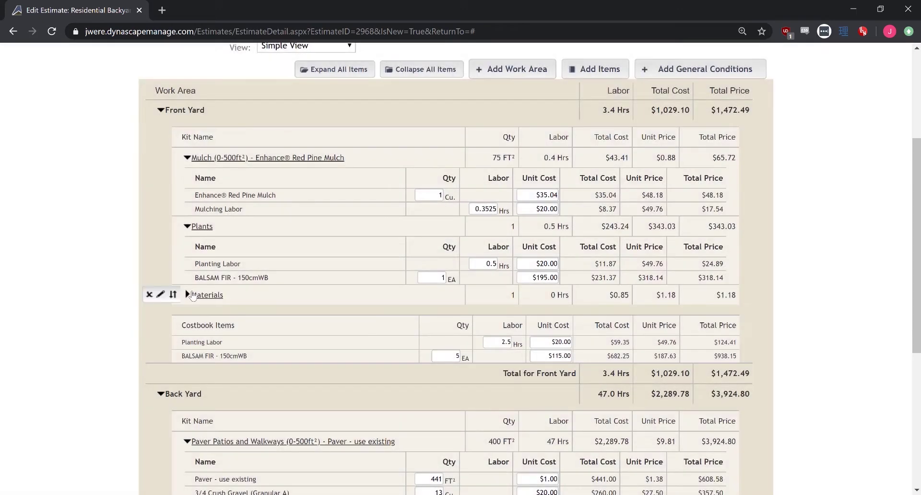
Step: Expand the Materials kit and move it above the Mulch kit in the Front Yard work area
{"action": "left_click", "coordinate": [191, 295]}
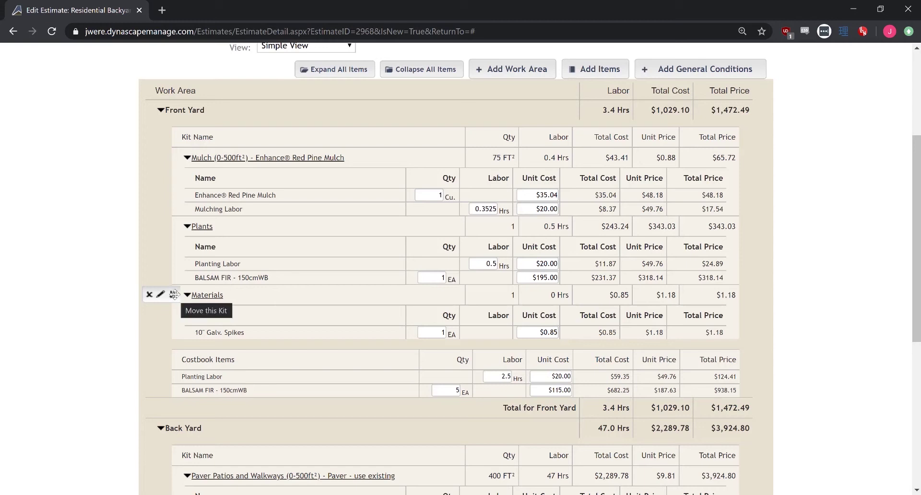
{"action": "left_click_drag", "start_coordinate": [174, 295], "coordinate": [171, 176]}
Step: With all items collapsed, move Back Yard above Front Yard, return Front Yard to first place, and expand all items again
{"action": "left_click", "coordinate": [442, 75]}
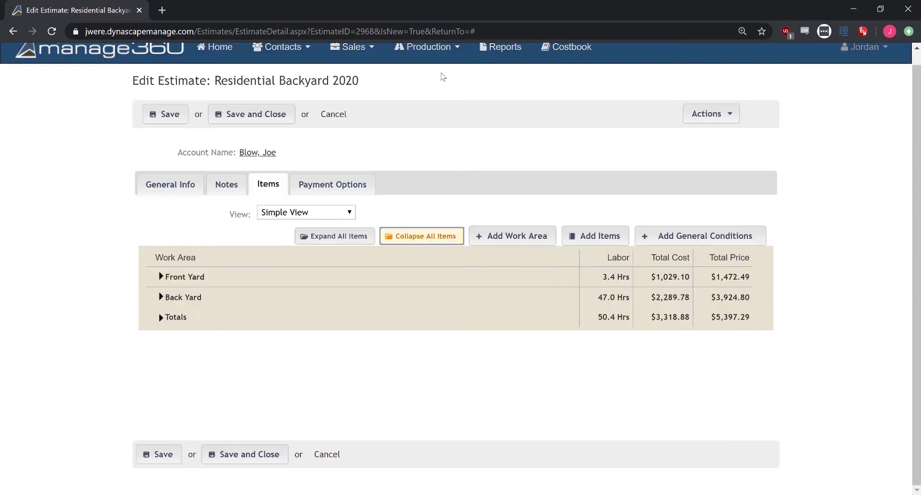
{"action": "left_click_drag", "start_coordinate": [143, 297], "coordinate": [148, 249]}
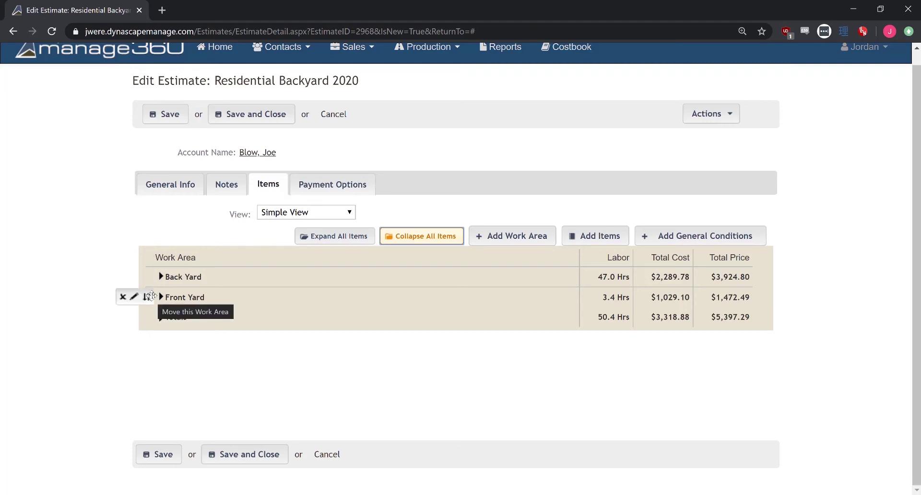
{"action": "left_click_drag", "start_coordinate": [146, 297], "coordinate": [150, 265]}
{"action": "left_click", "coordinate": [346, 237]}
{"action": "scroll", "coordinate": [348, 239], "scroll_direction": "down", "scroll_amount": 3}
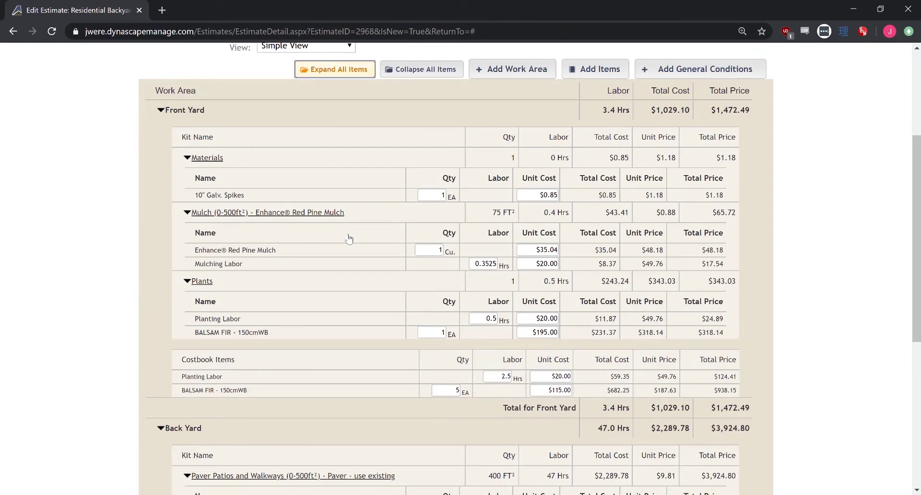
{"action": "scroll", "coordinate": [335, 211], "scroll_direction": "up", "scroll_amount": 1}
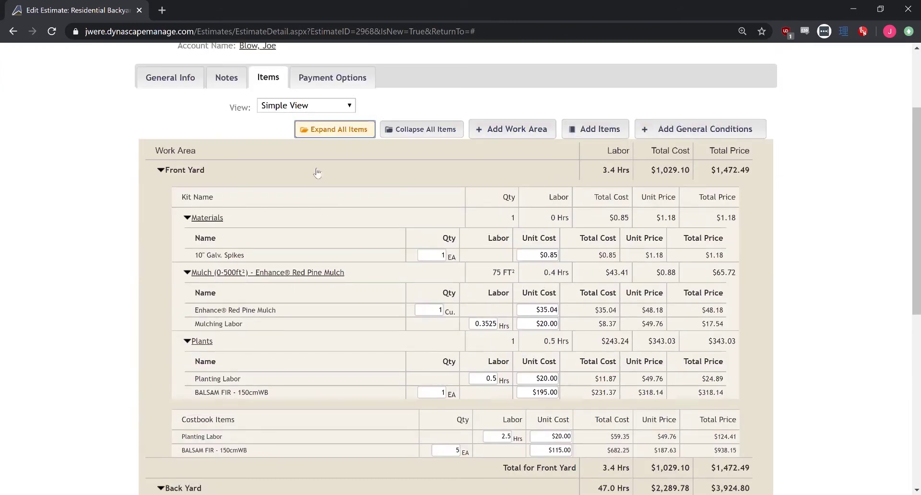
Step: Switch the estimate items to Edit View and set the sales tax of 10" Galv. Spikes to EXMT (0.000 %)
{"action": "left_click", "coordinate": [312, 111]}
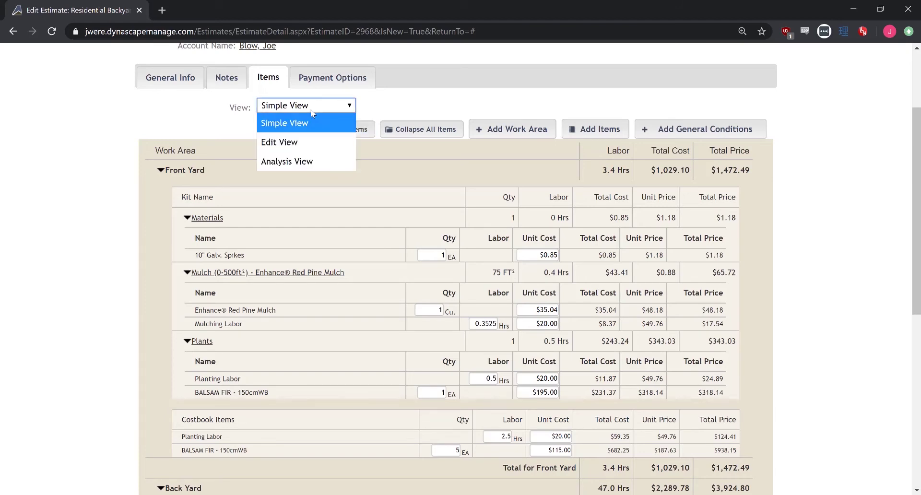
{"action": "left_click", "coordinate": [290, 153]}
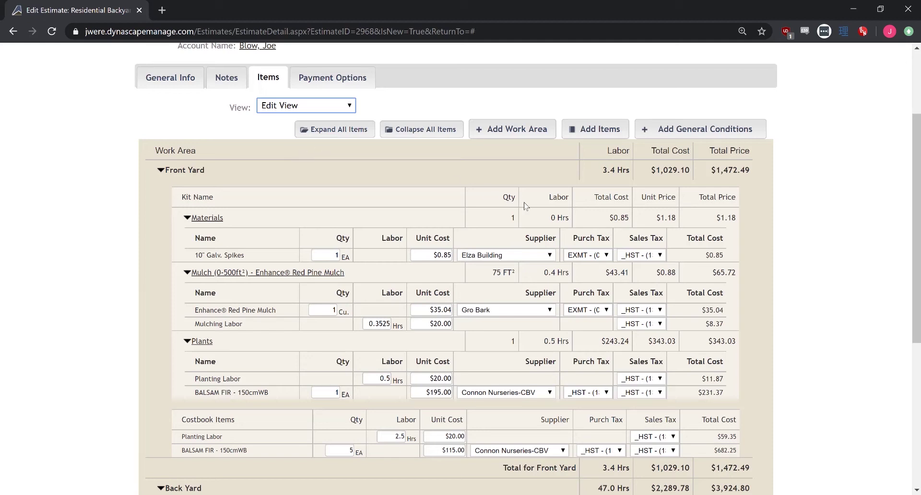
{"action": "left_click", "coordinate": [651, 255]}
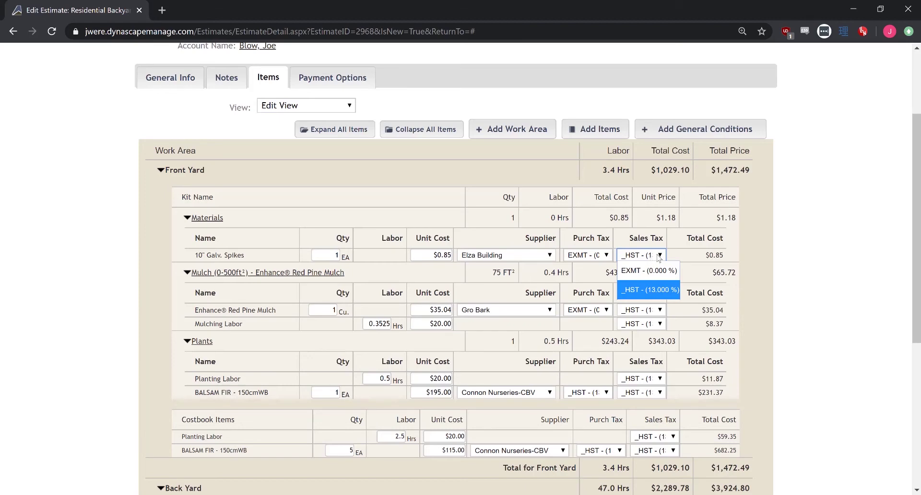
{"action": "left_click", "coordinate": [652, 270]}
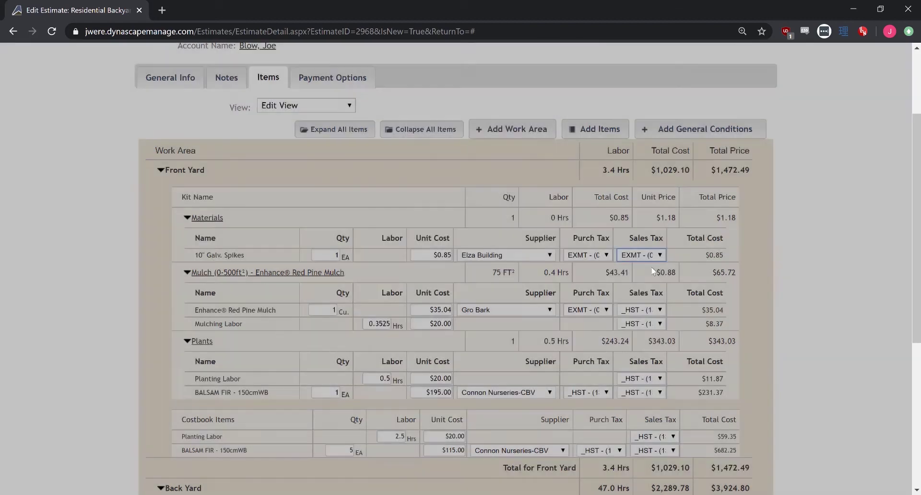
Step: Expand the estimate's Totals to review cost, overhead, profit, and tax
{"action": "scroll", "coordinate": [653, 272], "scroll_direction": "down", "scroll_amount": 3}
{"action": "scroll", "coordinate": [653, 271], "scroll_direction": "down", "scroll_amount": 4}
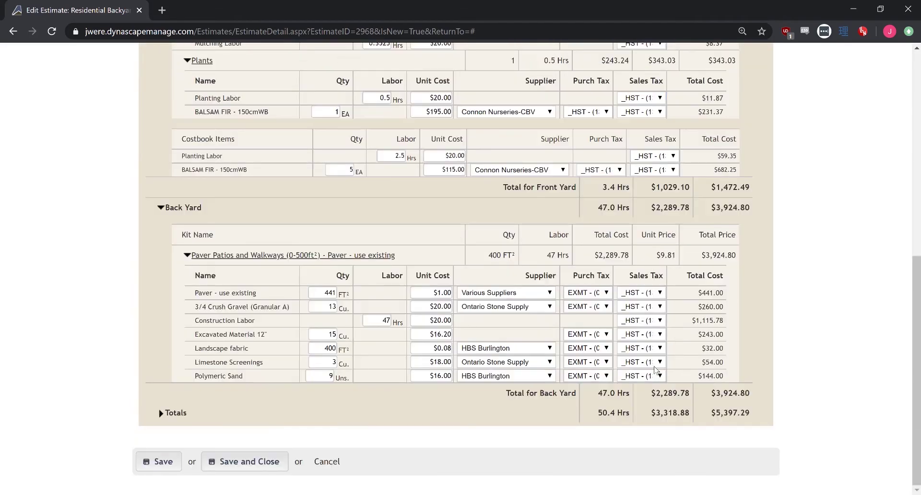
{"action": "left_click", "coordinate": [177, 413]}
{"action": "scroll", "coordinate": [705, 415], "scroll_direction": "down", "scroll_amount": 2}
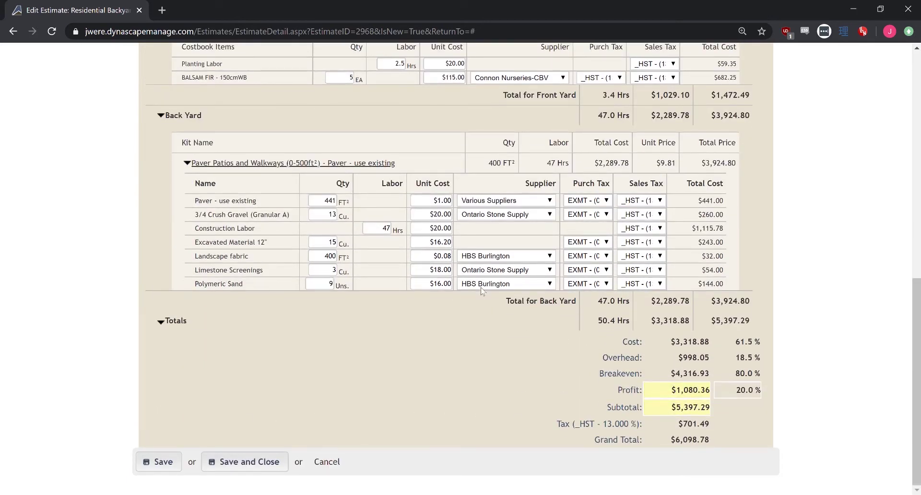
Step: Set the Polymeric Sand's supplier to Hamilton Sod and its purchase tax to _HST (13.000 %) in the Back Yard paver kit
{"action": "left_click", "coordinate": [482, 288]}
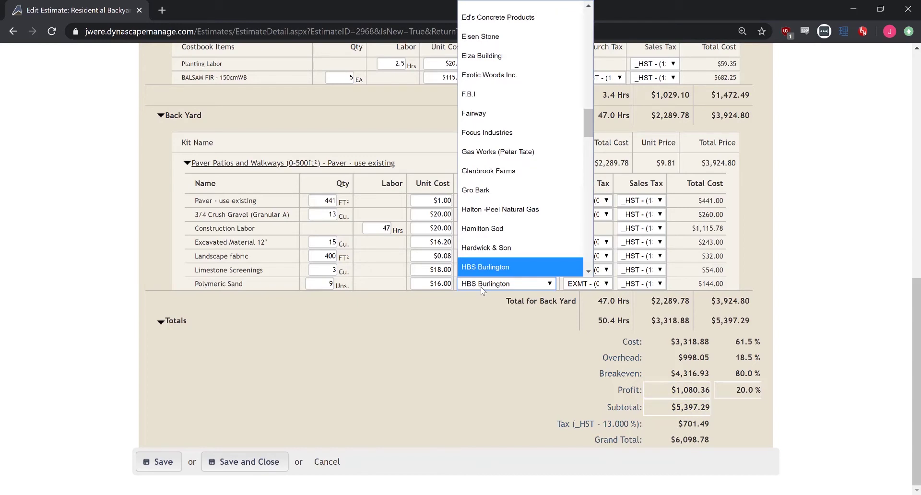
{"action": "scroll", "coordinate": [518, 259], "scroll_direction": "down", "scroll_amount": 1}
{"action": "left_click", "coordinate": [479, 209]}
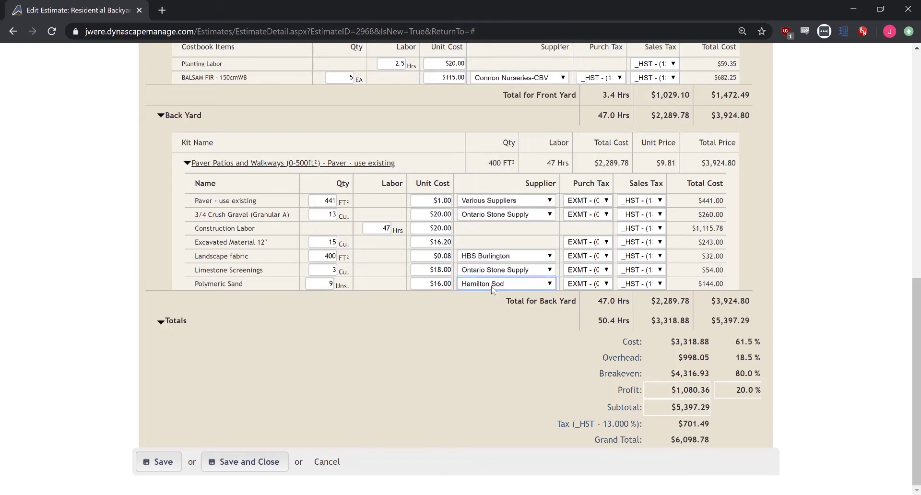
{"action": "left_click", "coordinate": [586, 284]}
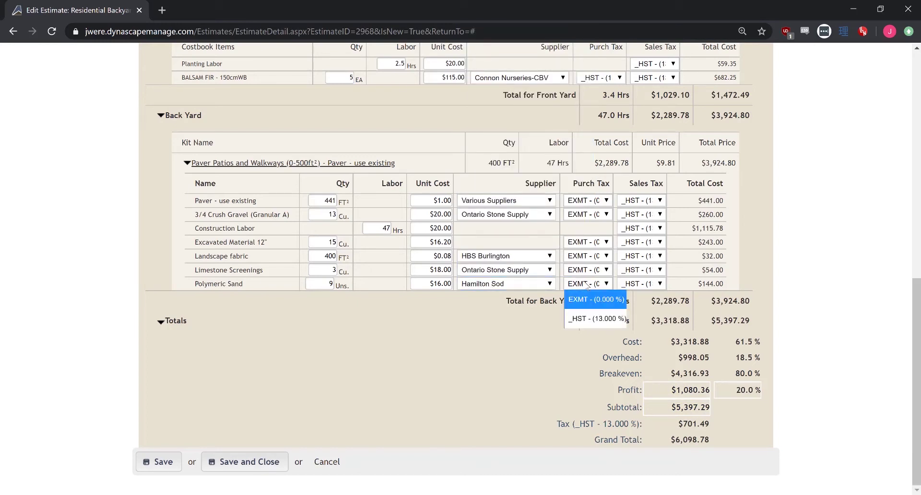
{"action": "left_click", "coordinate": [594, 314]}
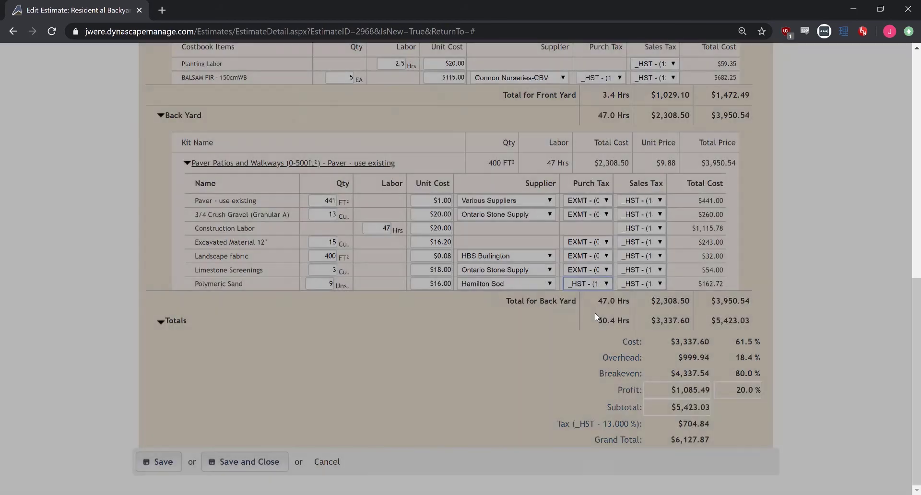
Step: Switch the estimate items to Analysis View and collapse all work areas to review costs by category
{"action": "scroll", "coordinate": [528, 287], "scroll_direction": "up", "scroll_amount": 12}
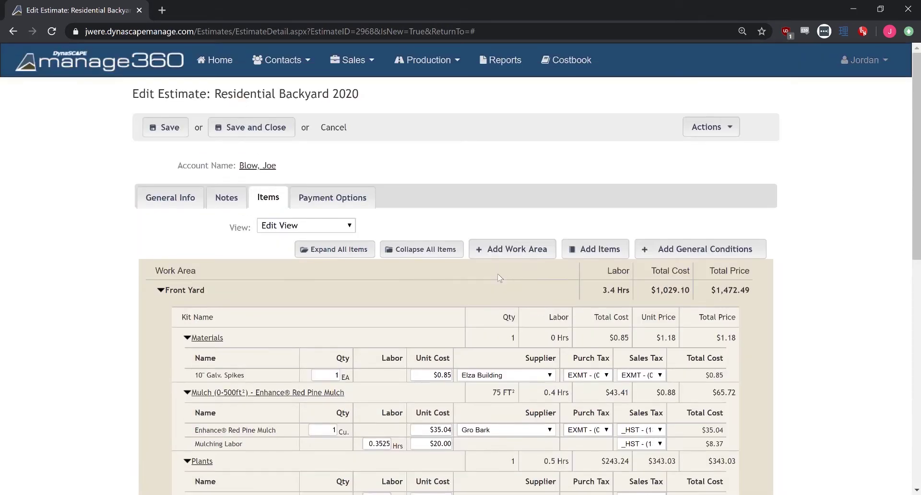
{"action": "left_click", "coordinate": [288, 225]}
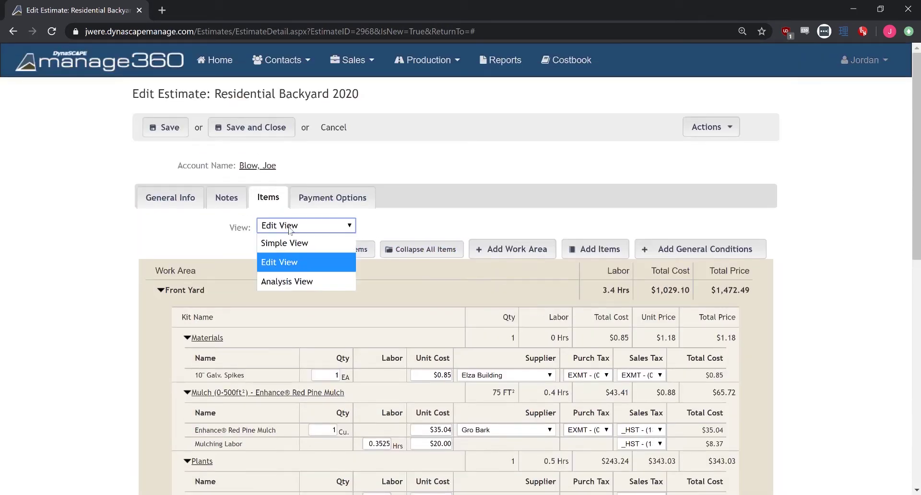
{"action": "left_click", "coordinate": [297, 282]}
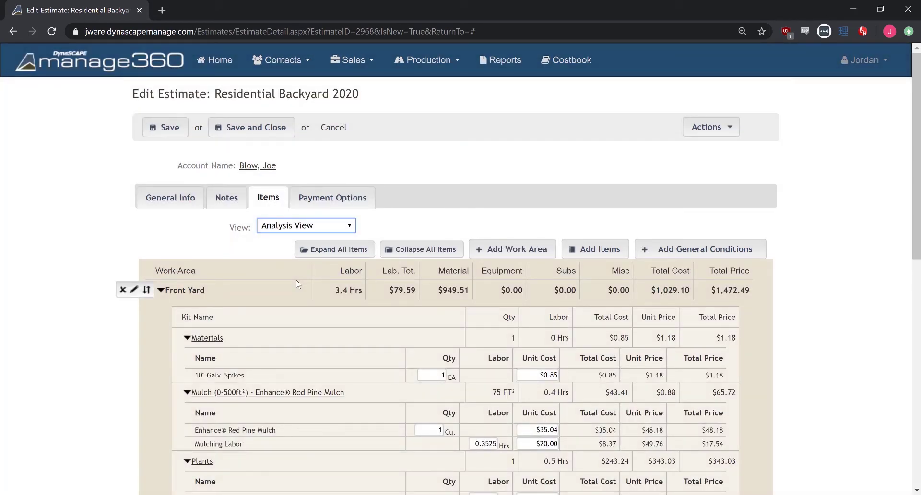
{"action": "left_click", "coordinate": [398, 255]}
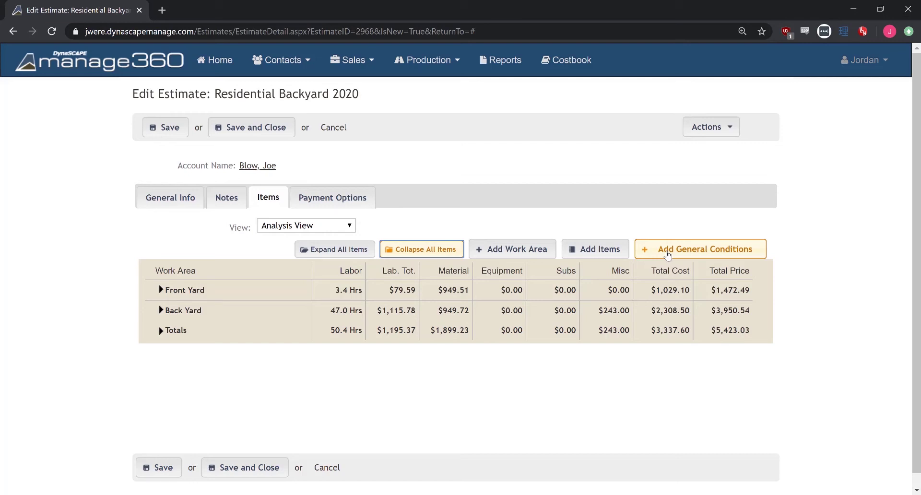
Step: Try the Manual and Milestone Billing payment options, applying the $150,000-$250,000 payment schedule to the milestones
{"action": "left_click", "coordinate": [356, 202]}
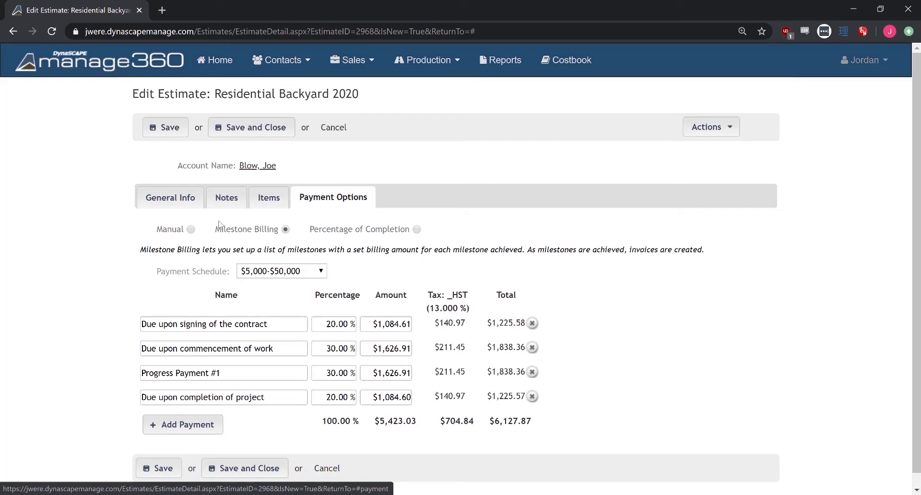
{"action": "left_click", "coordinate": [194, 230]}
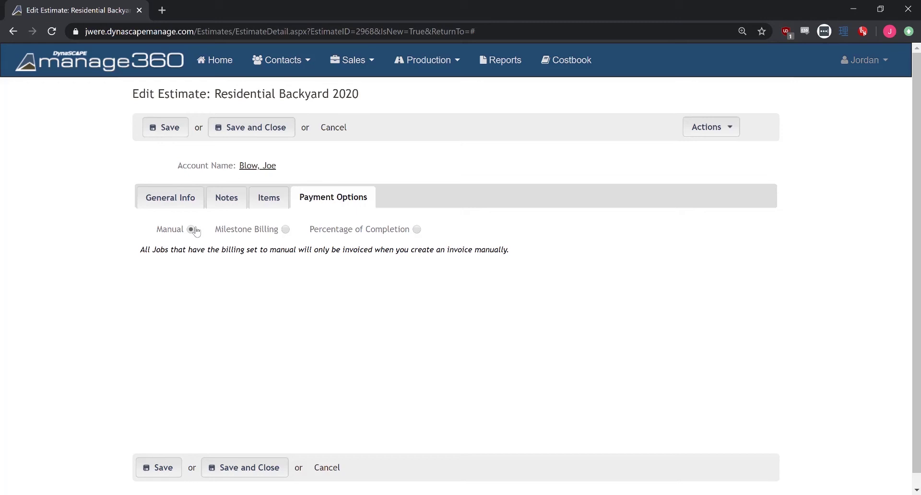
{"action": "left_click", "coordinate": [286, 230]}
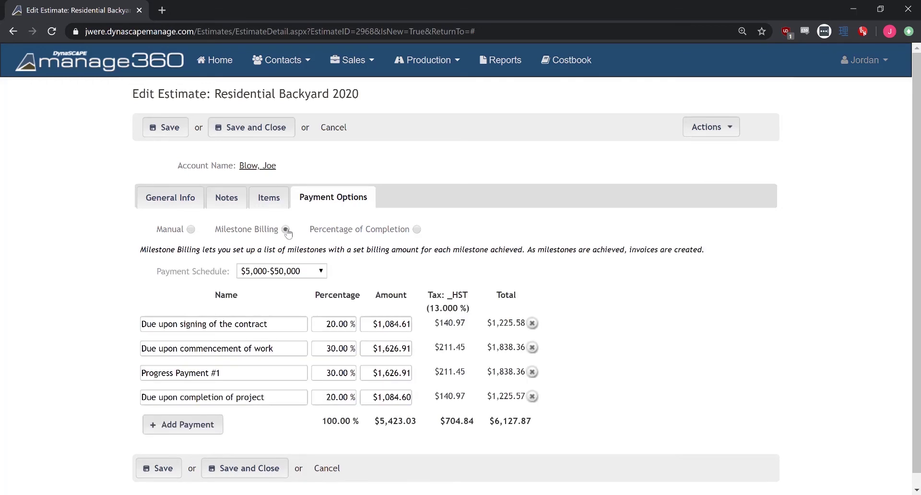
{"action": "scroll", "coordinate": [286, 233], "scroll_direction": "down", "scroll_amount": 1}
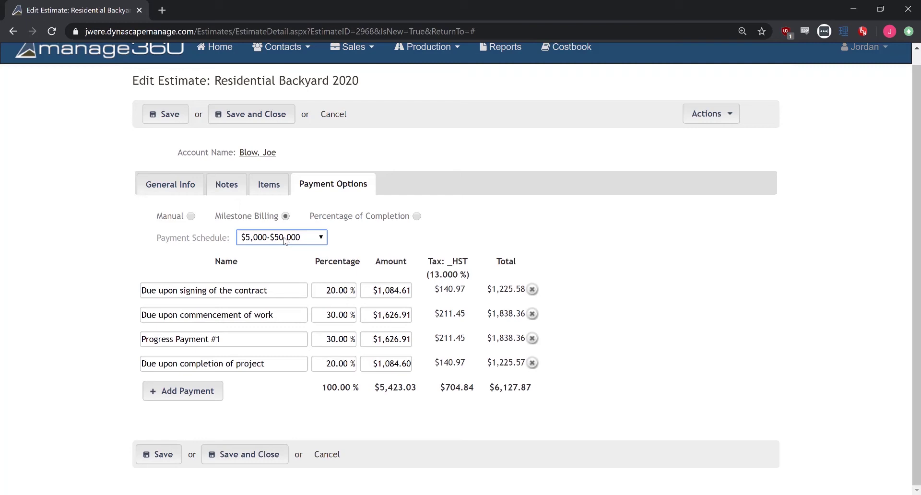
{"action": "left_click", "coordinate": [285, 239]}
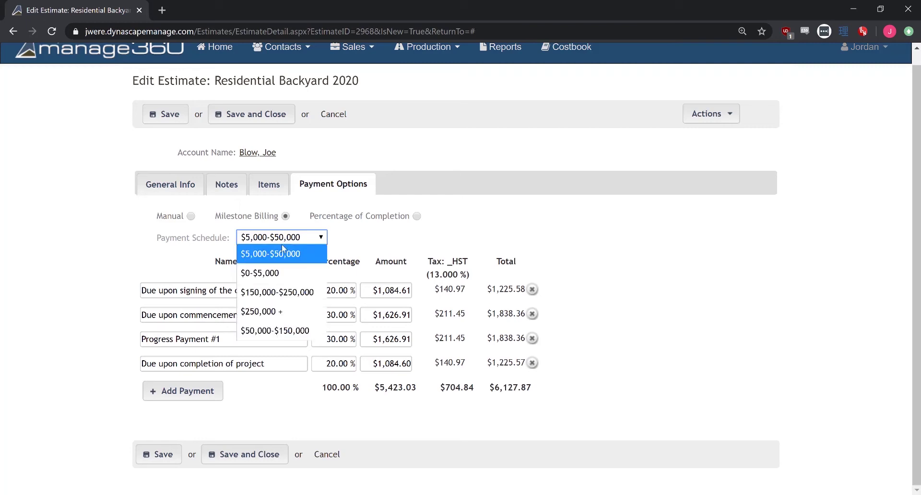
{"action": "left_click", "coordinate": [279, 291]}
{"action": "scroll", "coordinate": [282, 294], "scroll_direction": "down", "scroll_amount": 1}
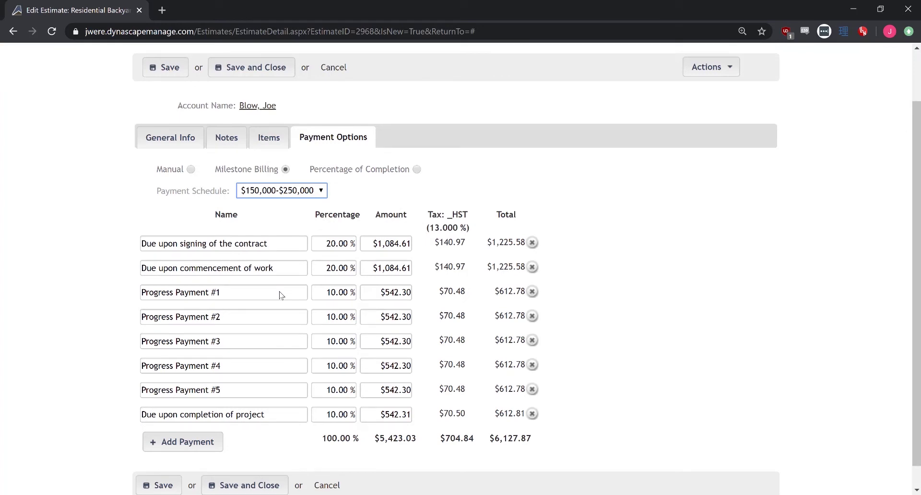
Step: Set the estimate's payment option to Percentage of Completion and save it, recalculating the General Conditions
{"action": "left_click", "coordinate": [416, 170]}
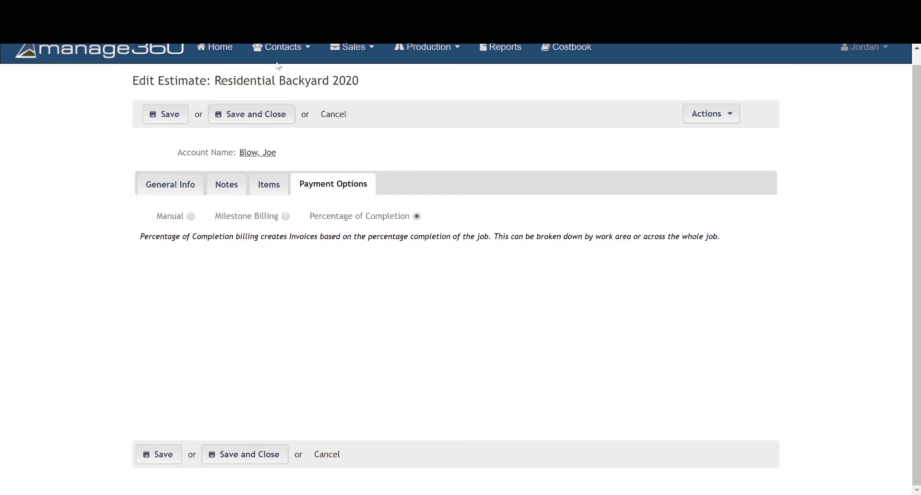
{"action": "left_click", "coordinate": [163, 115]}
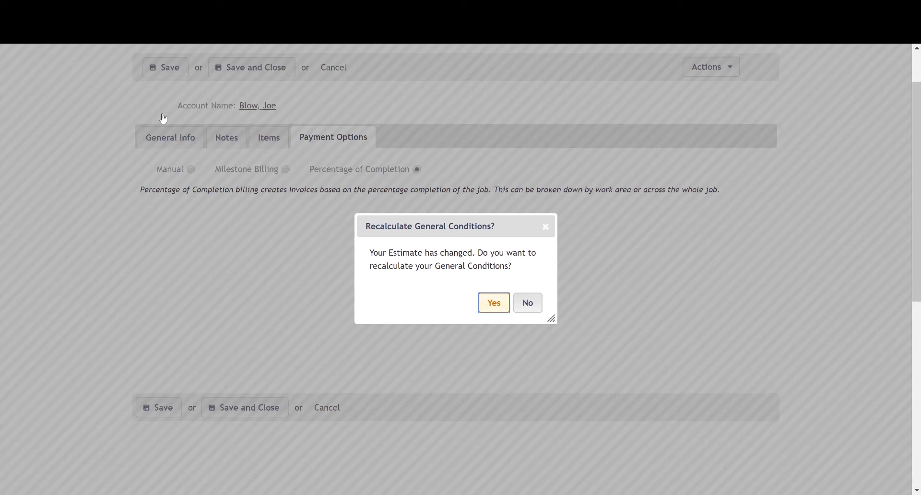
{"action": "left_click", "coordinate": [493, 301]}
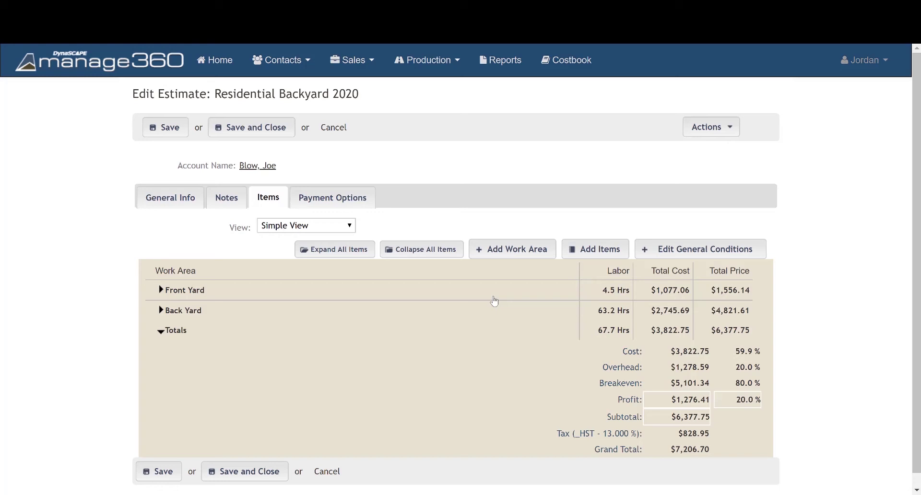
{"action": "left_click", "coordinate": [280, 130]}
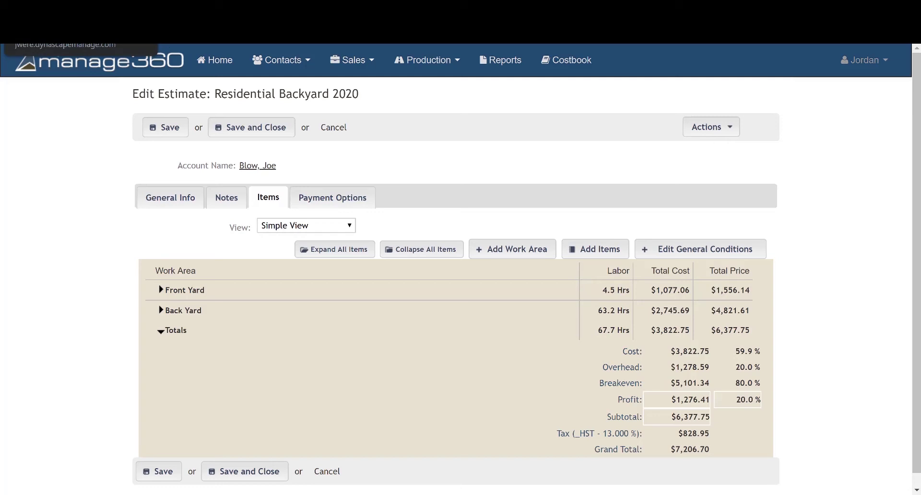
Step: Import the garden plan DMX file into the estimate, including all its Front Garden Plants without kits and sorting work areas alphabetically
{"action": "left_click", "coordinate": [697, 126]}
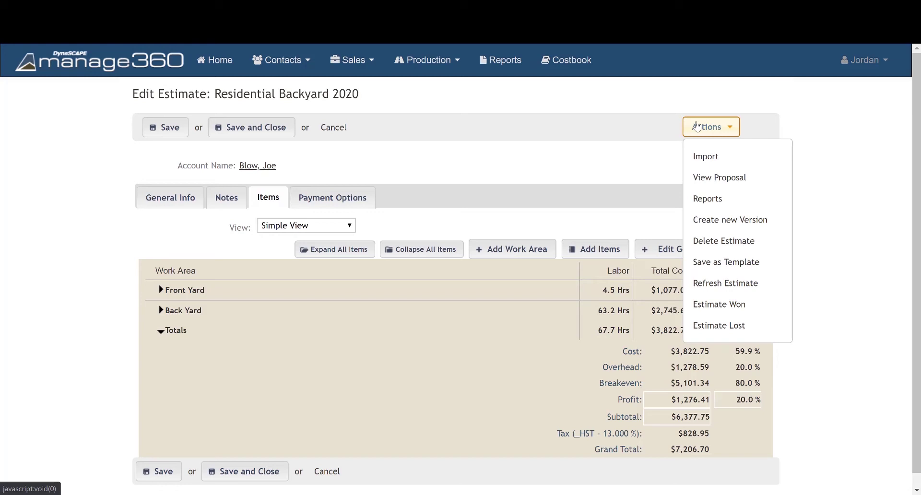
{"action": "left_click", "coordinate": [708, 162]}
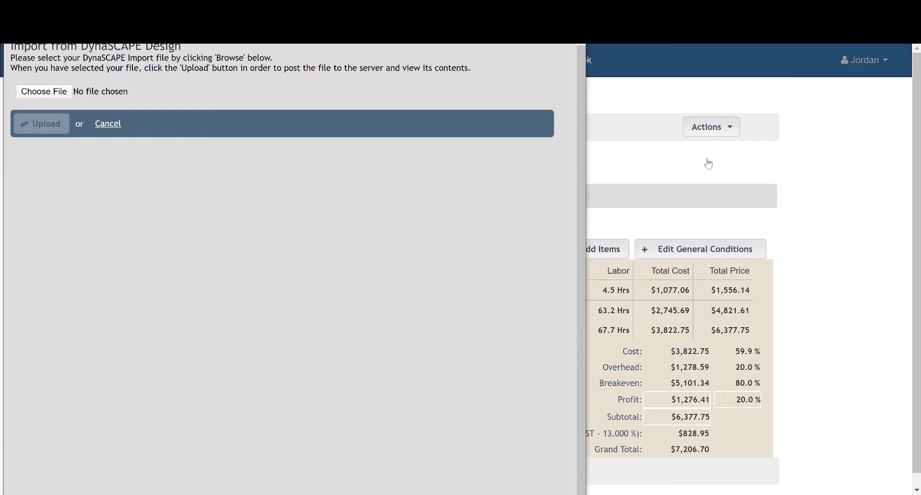
{"action": "left_click", "coordinate": [44, 95]}
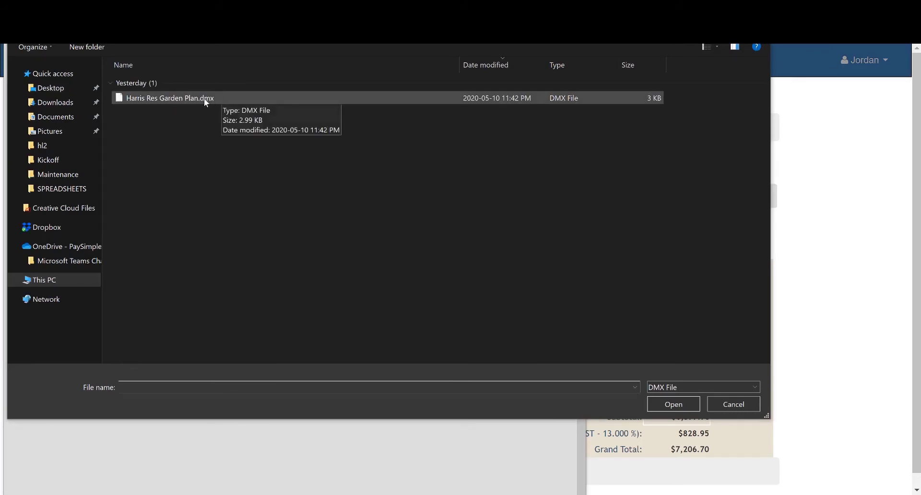
{"action": "double_click", "coordinate": [237, 99]}
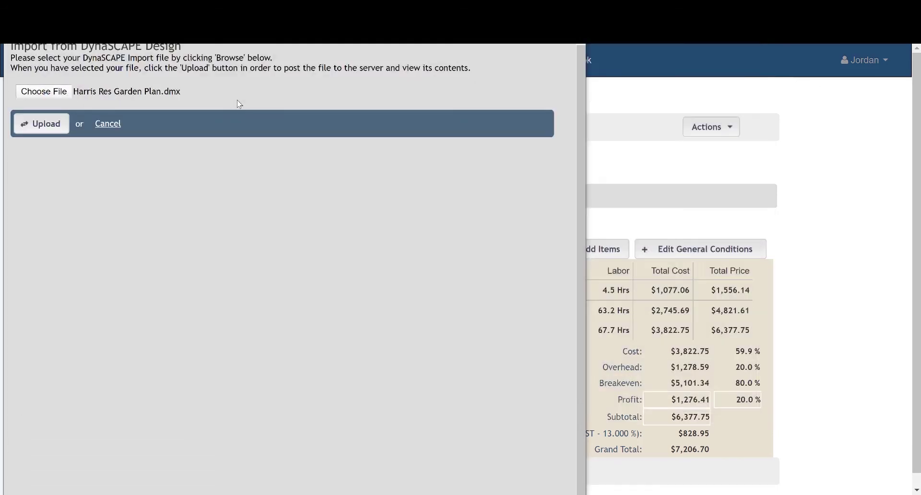
{"action": "left_click", "coordinate": [45, 127]}
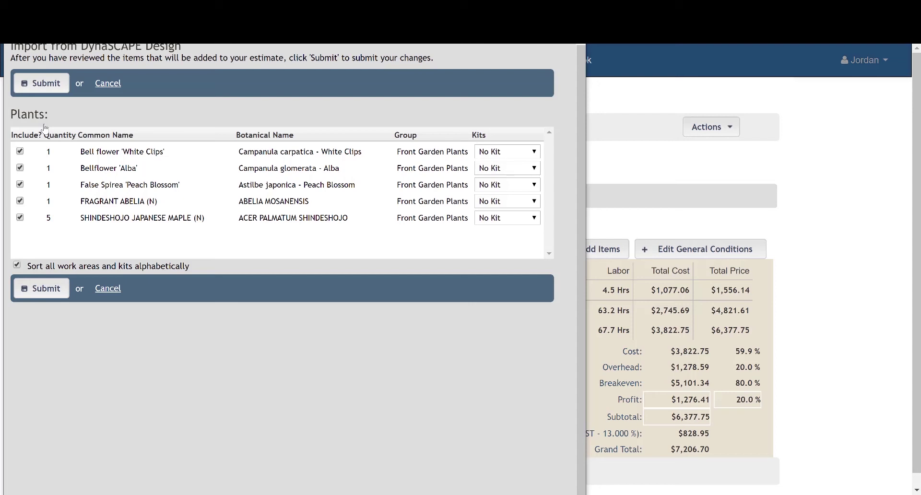
{"action": "left_click", "coordinate": [54, 84]}
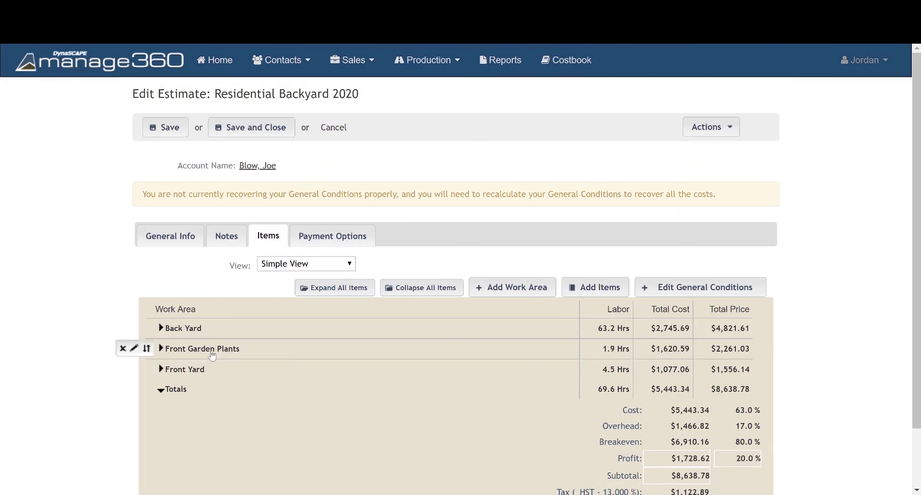
Step: Expand the Front Garden Plants work area and review the imported plants, planting labor and costs
{"action": "left_click", "coordinate": [213, 353]}
{"action": "scroll", "coordinate": [203, 353], "scroll_direction": "down", "scroll_amount": 1}
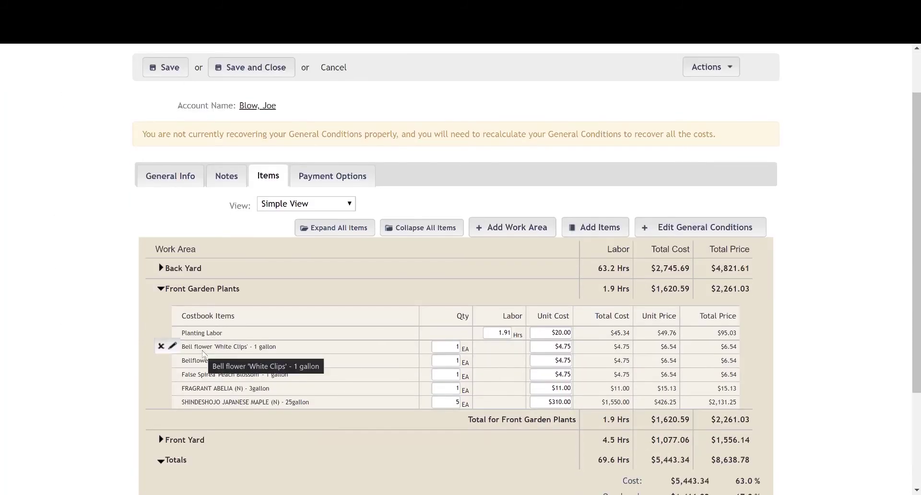
{"action": "scroll", "coordinate": [112, 366], "scroll_direction": "down", "scroll_amount": 1}
{"action": "scroll", "coordinate": [110, 365], "scroll_direction": "up", "scroll_amount": 2}
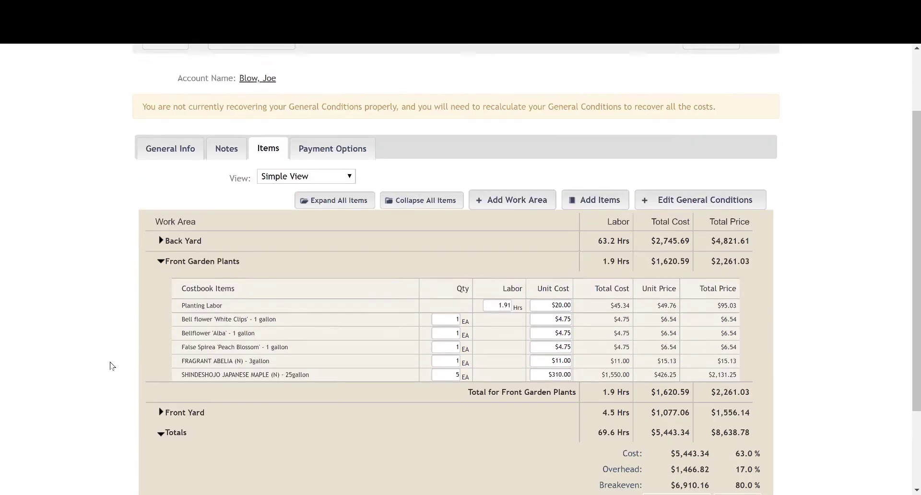
Step: Open the estimate's reports and bring up the settings of the Material List - Estimate report
{"action": "left_click", "coordinate": [725, 134]}
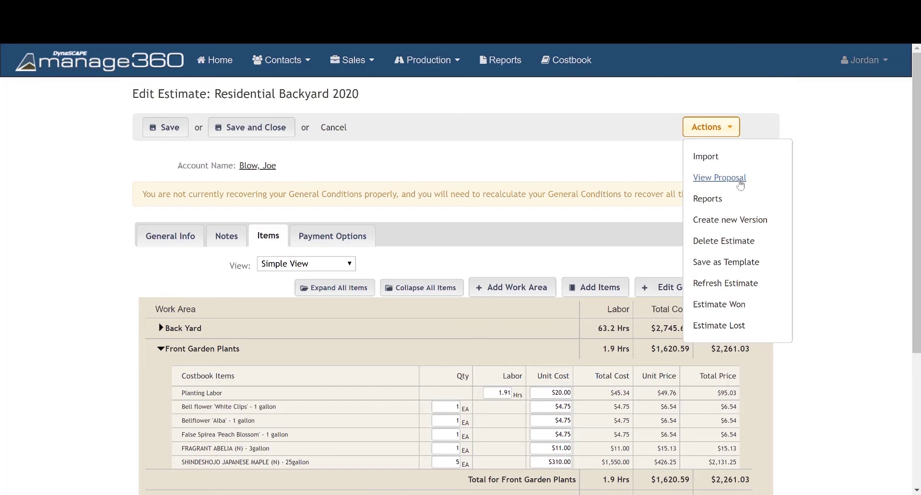
{"action": "left_click", "coordinate": [725, 201]}
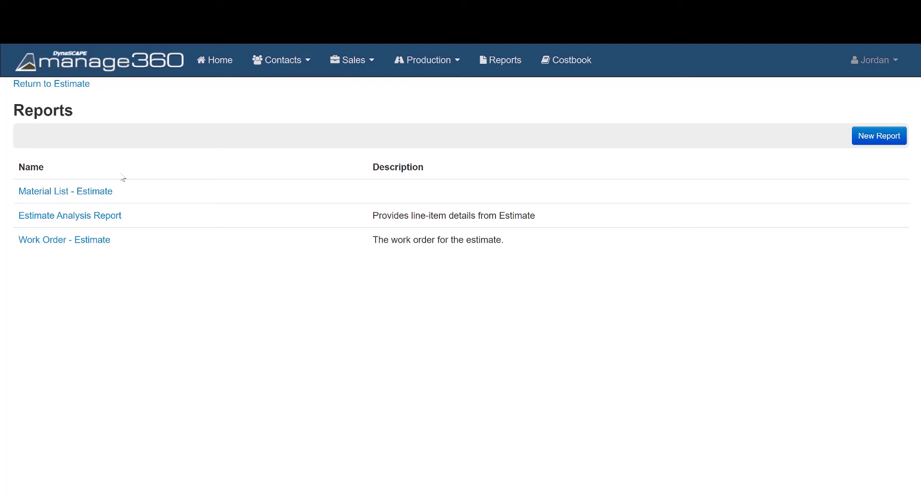
{"action": "left_click", "coordinate": [98, 192]}
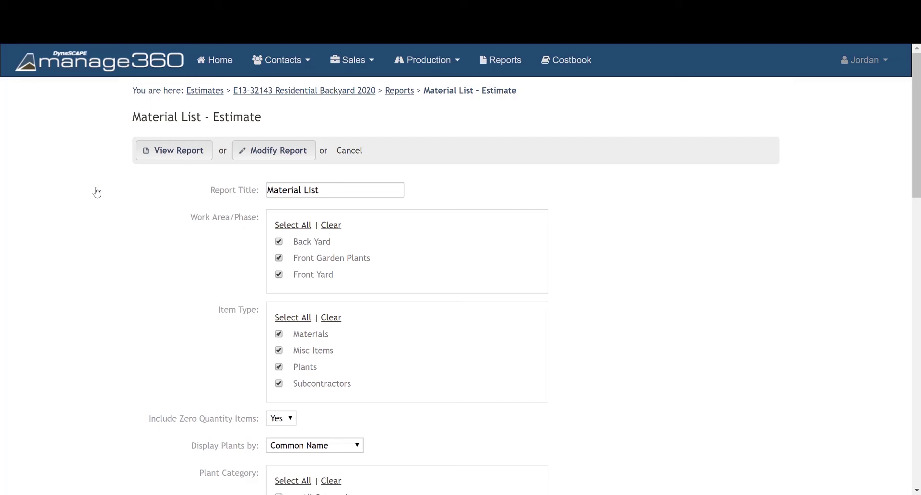
Step: Try excluding the Back Yard and Front Garden Plants work areas from the material list
{"action": "left_click", "coordinate": [279, 242]}
{"action": "left_click", "coordinate": [280, 260]}
{"action": "left_click", "coordinate": [279, 259]}
{"action": "left_click", "coordinate": [279, 242]}
Step: Review the Material List's plant display, category, supplier and grouping options, and generate the report with its default settings
{"action": "scroll", "coordinate": [187, 263], "scroll_direction": "down", "scroll_amount": 4}
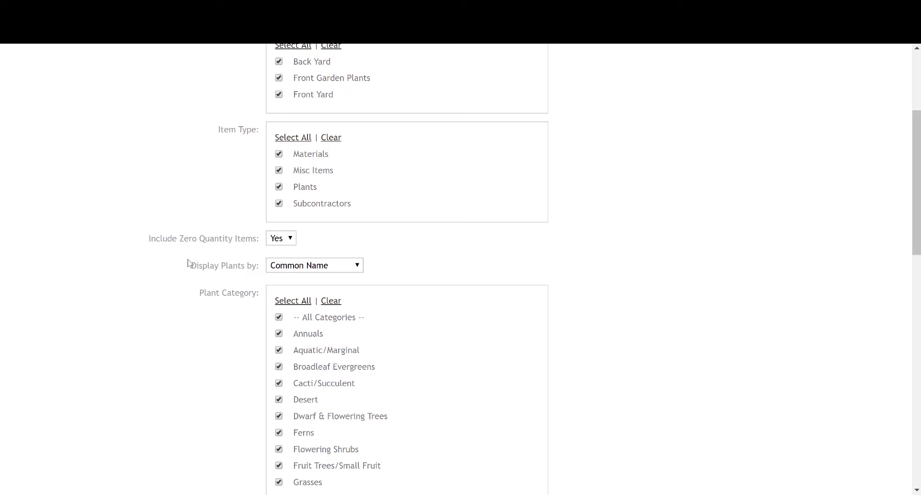
{"action": "left_click", "coordinate": [329, 268]}
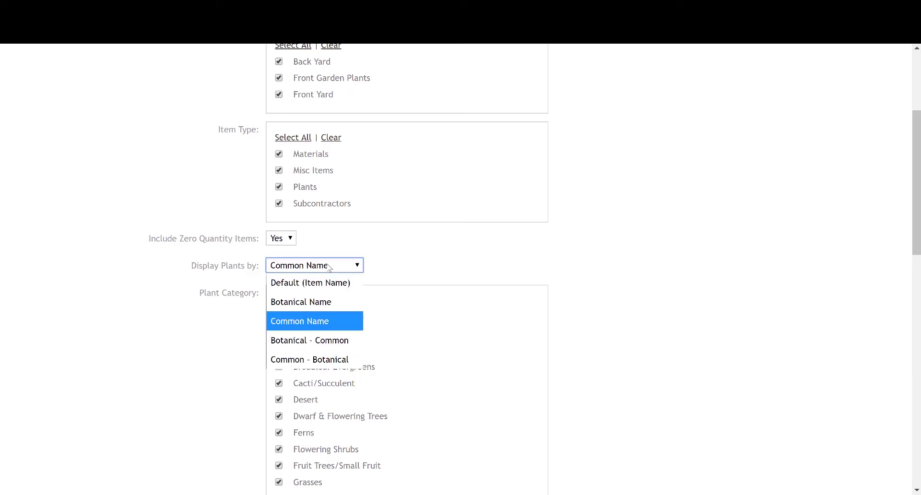
{"action": "left_click", "coordinate": [215, 330]}
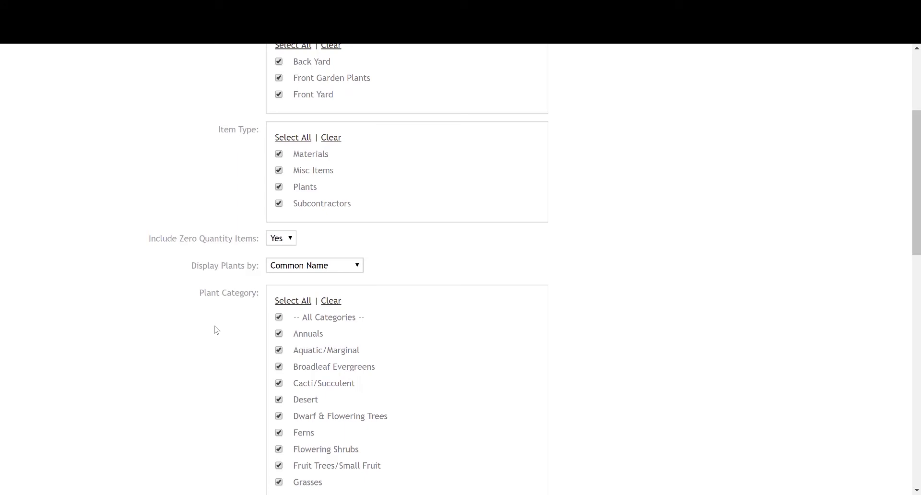
{"action": "scroll", "coordinate": [214, 330], "scroll_direction": "down", "scroll_amount": 1}
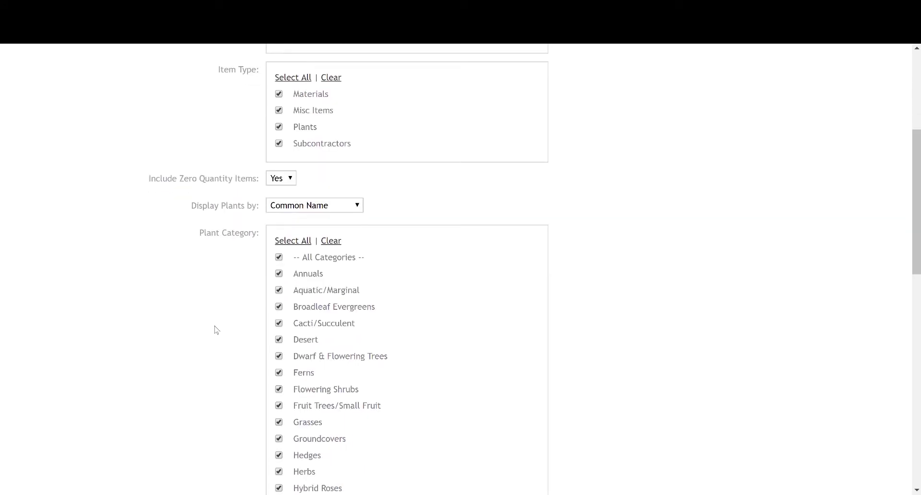
{"action": "scroll", "coordinate": [214, 330], "scroll_direction": "down", "scroll_amount": 4}
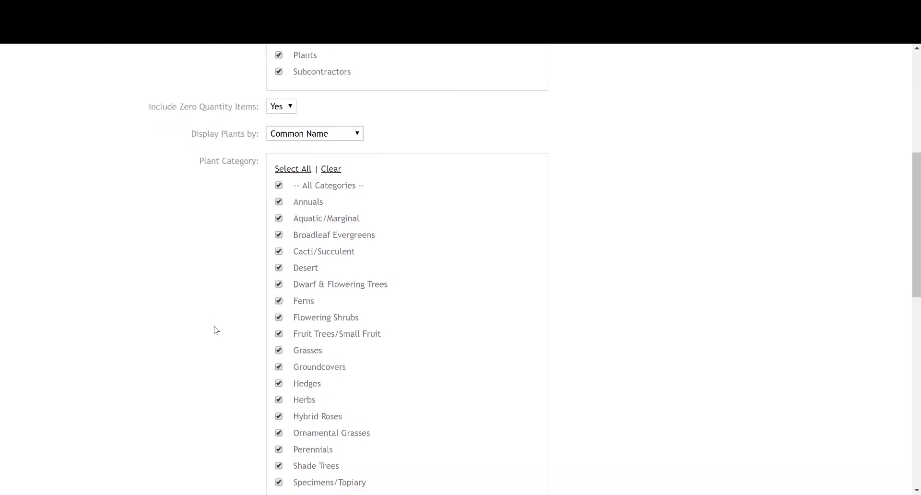
{"action": "scroll", "coordinate": [214, 329], "scroll_direction": "down", "scroll_amount": 3}
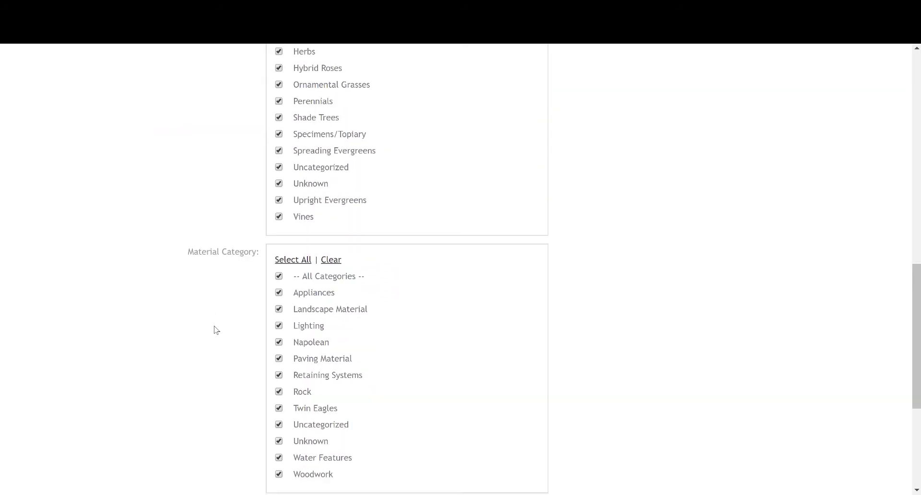
{"action": "scroll", "coordinate": [214, 330], "scroll_direction": "down", "scroll_amount": 4}
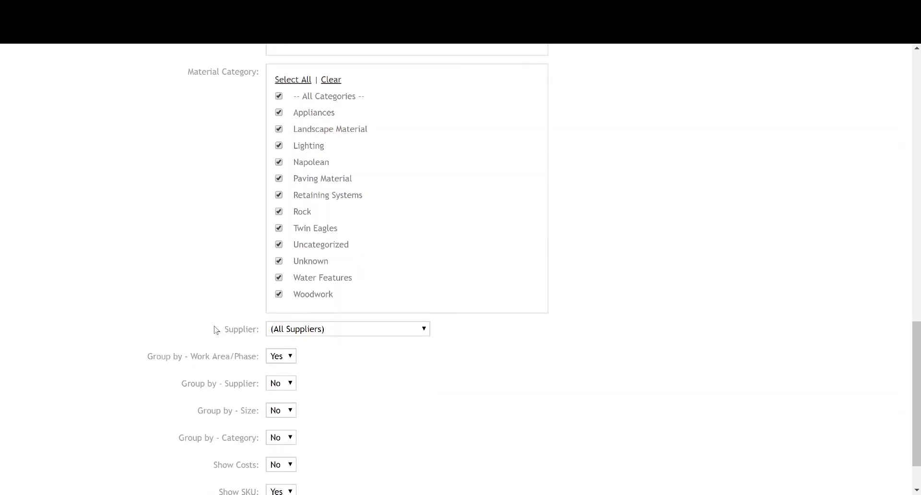
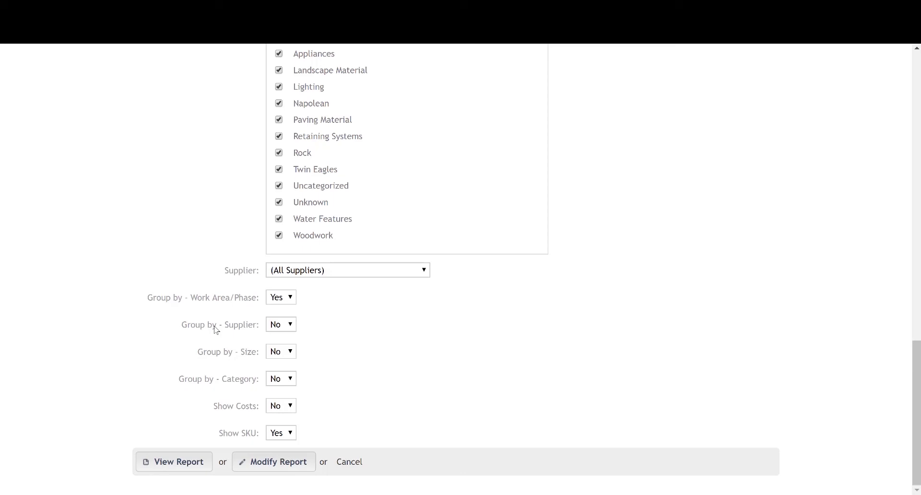
{"action": "left_click", "coordinate": [160, 462]}
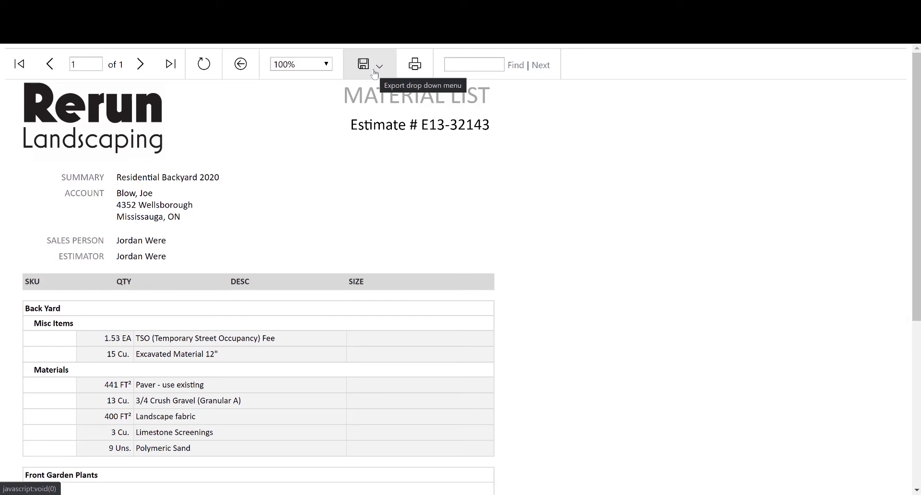
Step: Check the export formats offered for the material list and examine its Back Yard grouping
{"action": "left_click", "coordinate": [374, 73]}
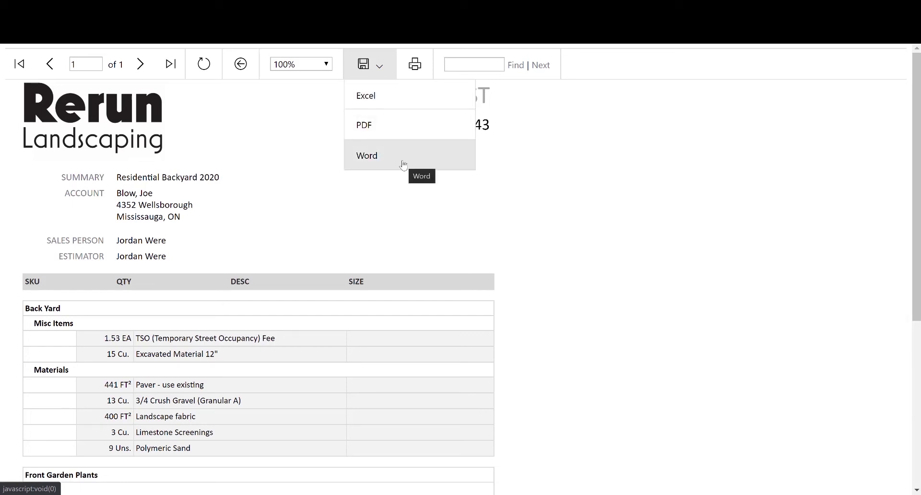
{"action": "left_click", "coordinate": [261, 204]}
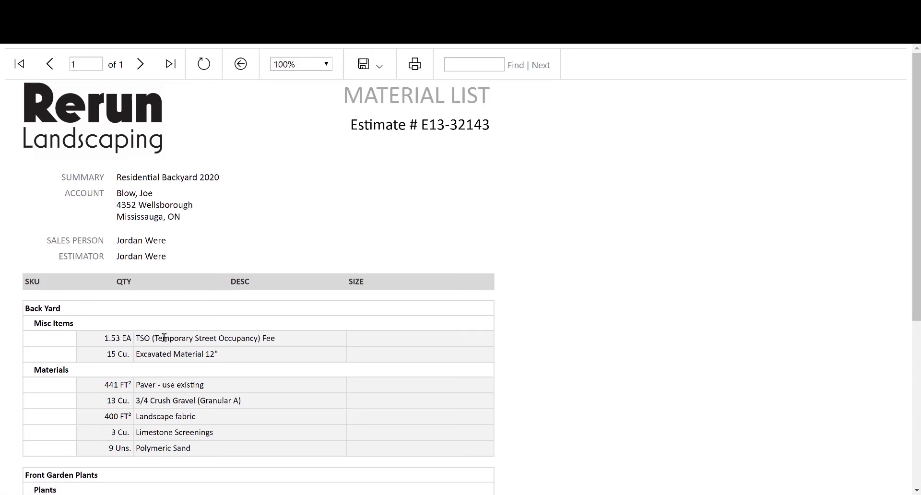
{"action": "left_click_drag", "start_coordinate": [24, 308], "coordinate": [58, 310]}
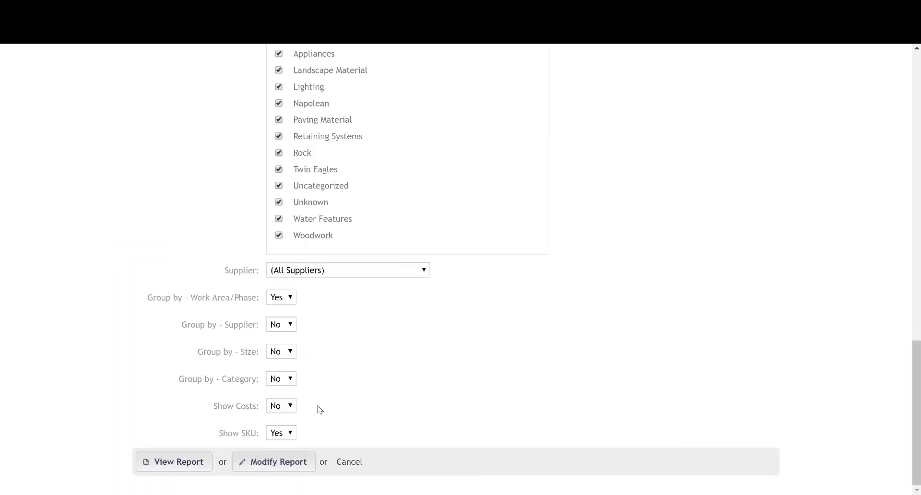
Step: Leave the Material List report and open the settings of the Work Order - Estimate report
{"action": "left_click", "coordinate": [349, 461]}
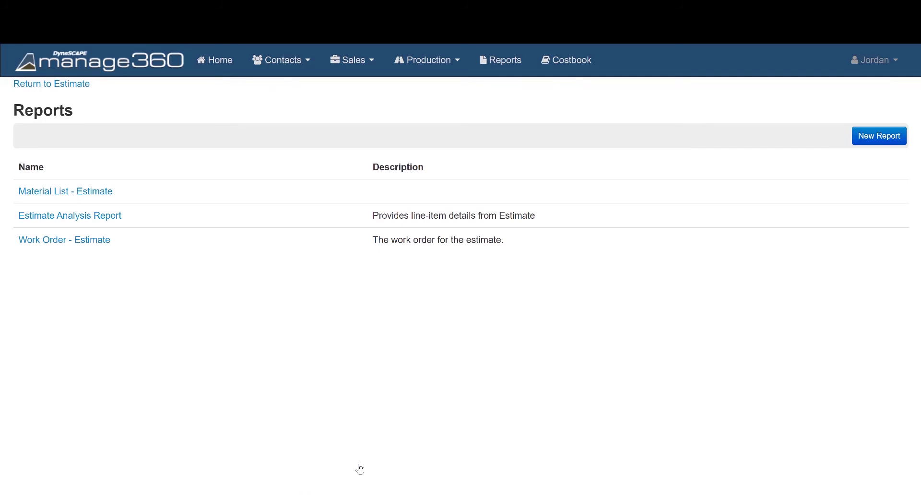
{"action": "left_click", "coordinate": [93, 247]}
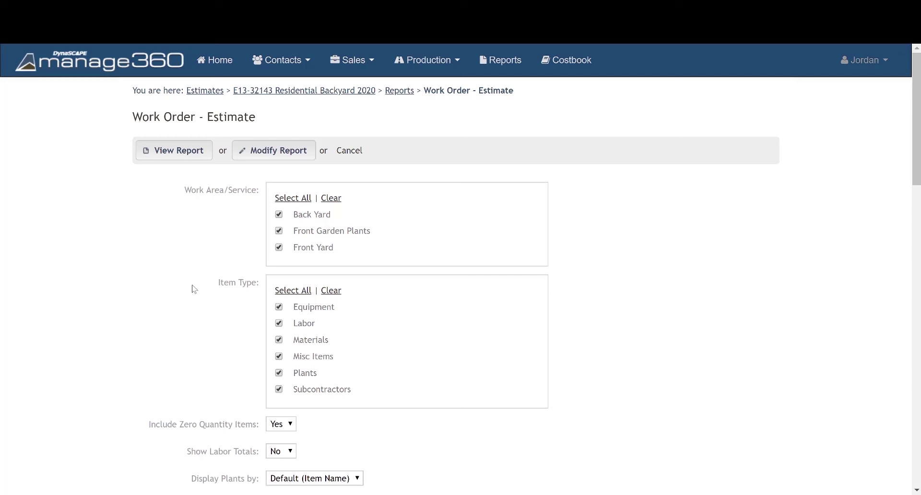
Step: Set Show Labor Totals to Yes for the work order, keep the other default options, and generate the report
{"action": "left_click", "coordinate": [285, 452]}
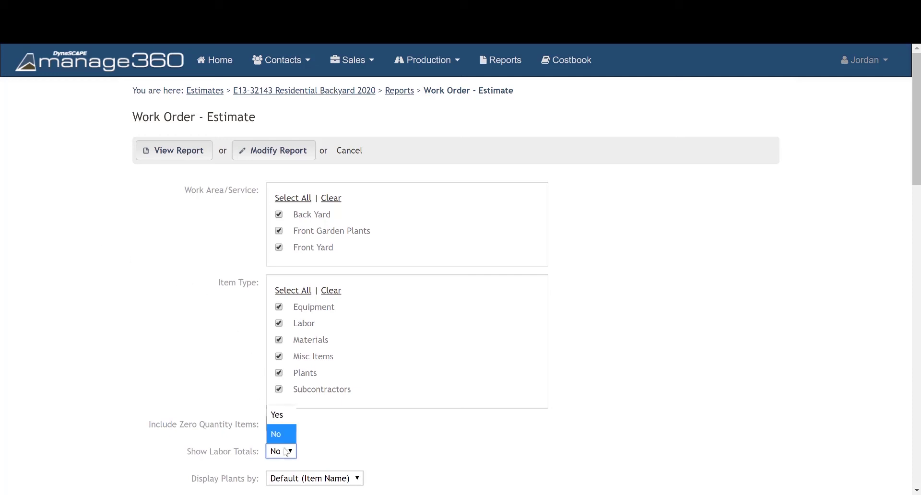
{"action": "left_click", "coordinate": [282, 420]}
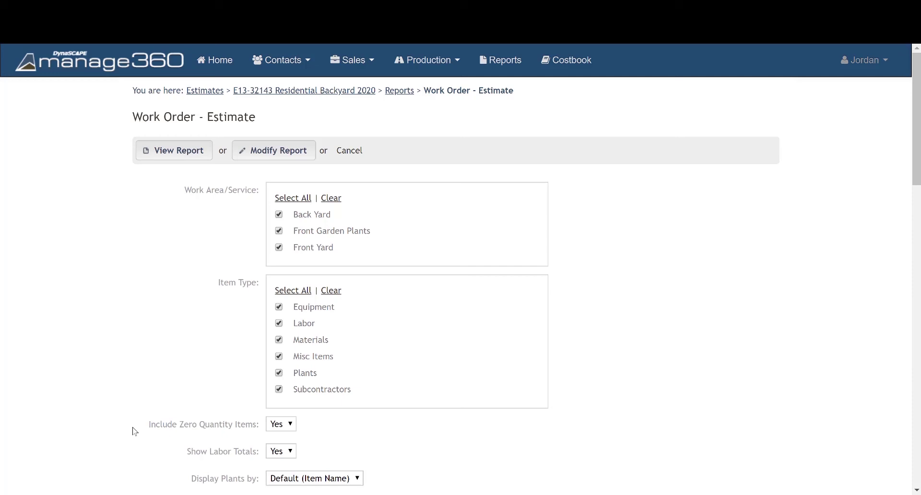
{"action": "scroll", "coordinate": [135, 432], "scroll_direction": "down", "scroll_amount": 7}
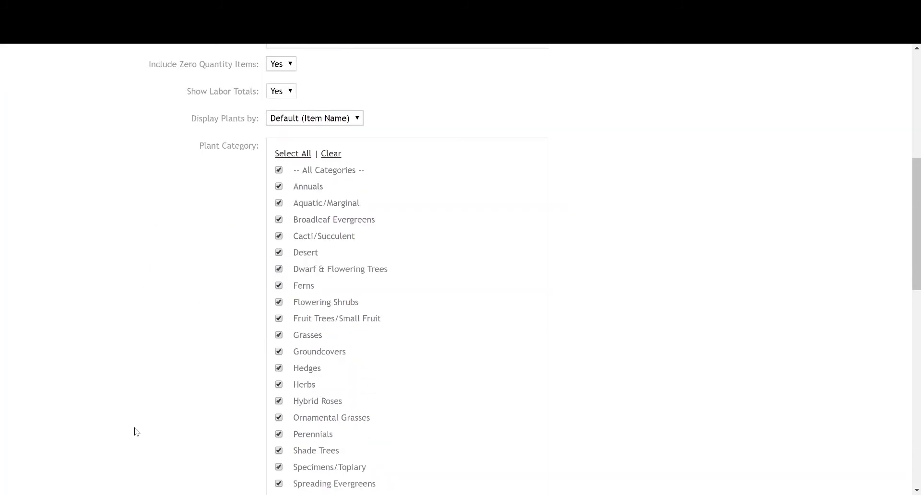
{"action": "scroll", "coordinate": [135, 431], "scroll_direction": "down", "scroll_amount": 14}
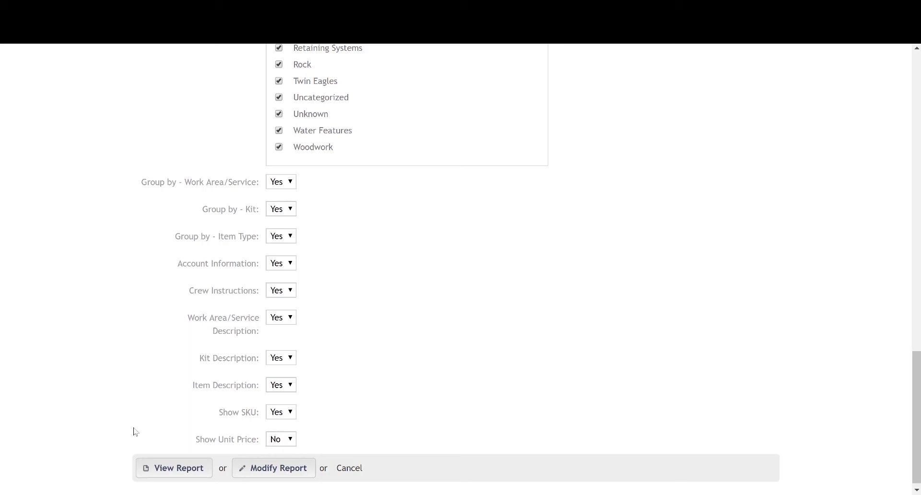
{"action": "left_click", "coordinate": [161, 472]}
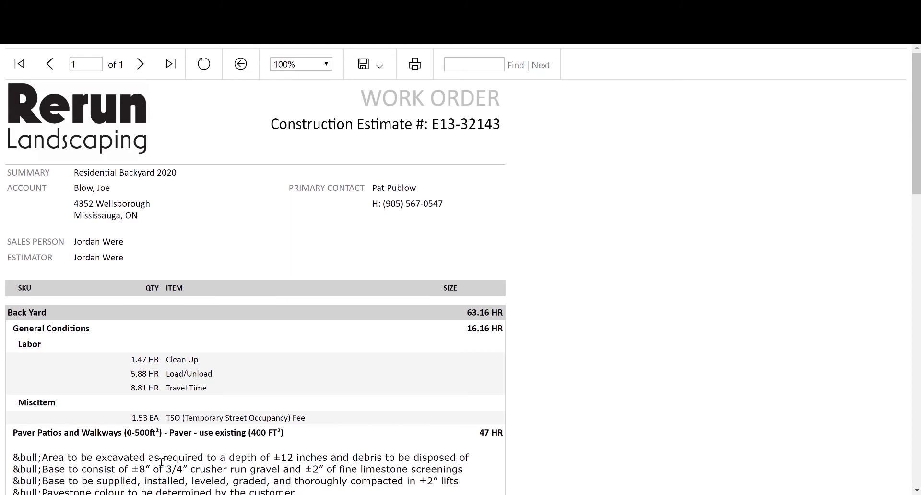
Step: Examine the Back Yard and General Conditions labor hours in the work order, and return to the estimate's reports list
{"action": "scroll", "coordinate": [82, 397], "scroll_direction": "down", "scroll_amount": 3}
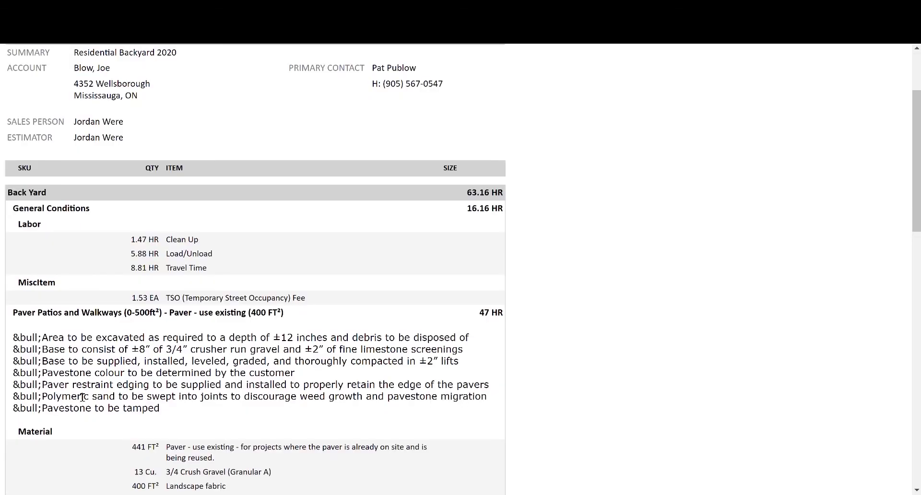
{"action": "scroll", "coordinate": [82, 396], "scroll_direction": "down", "scroll_amount": 3}
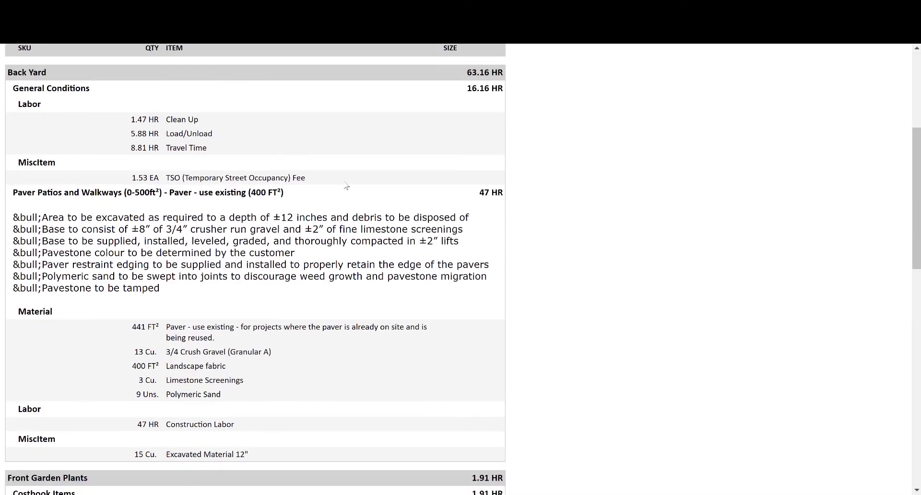
{"action": "left_click_drag", "start_coordinate": [445, 88], "coordinate": [498, 88]}
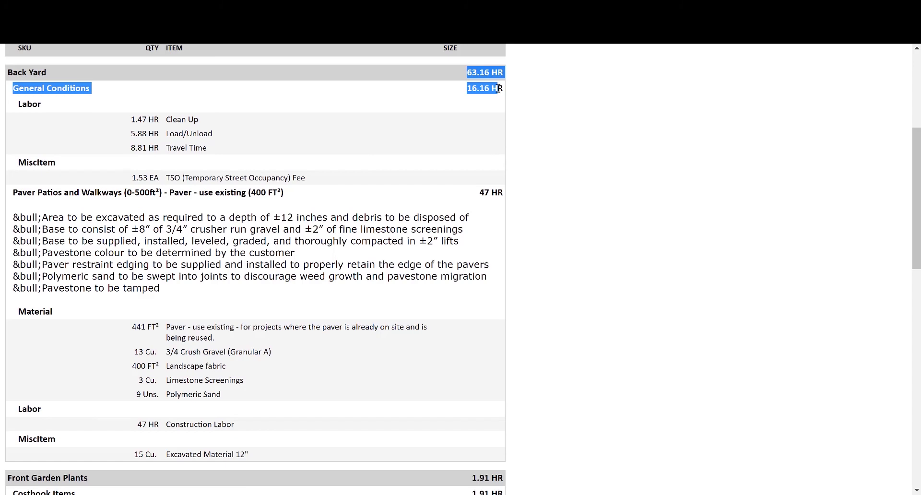
{"action": "scroll", "coordinate": [497, 89], "scroll_direction": "up", "scroll_amount": 6}
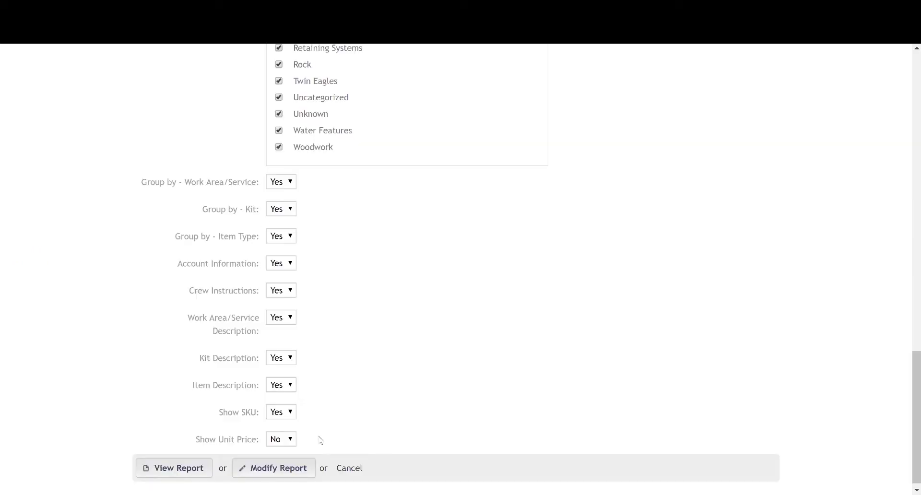
{"action": "left_click", "coordinate": [349, 467]}
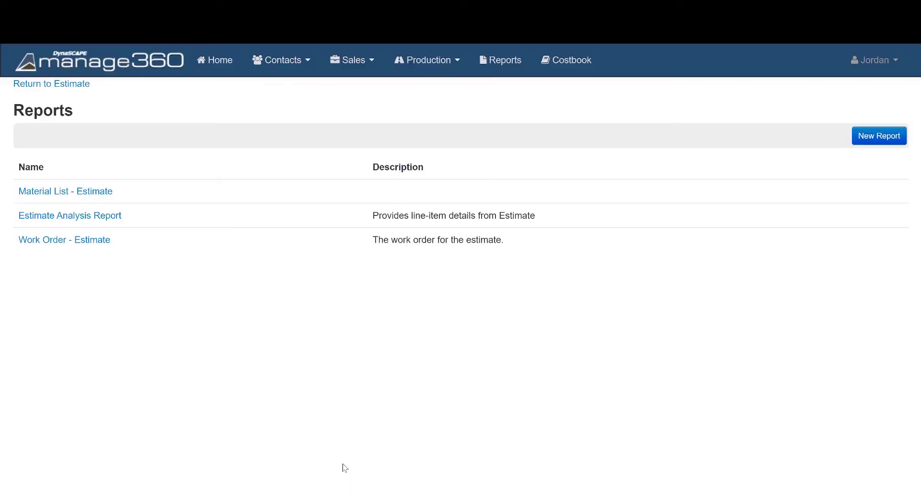
Step: Generate the Estimate Analysis Report, review its item costs by work area, and return to the Residential Backyard 2020 estimate
{"action": "left_click", "coordinate": [110, 218]}
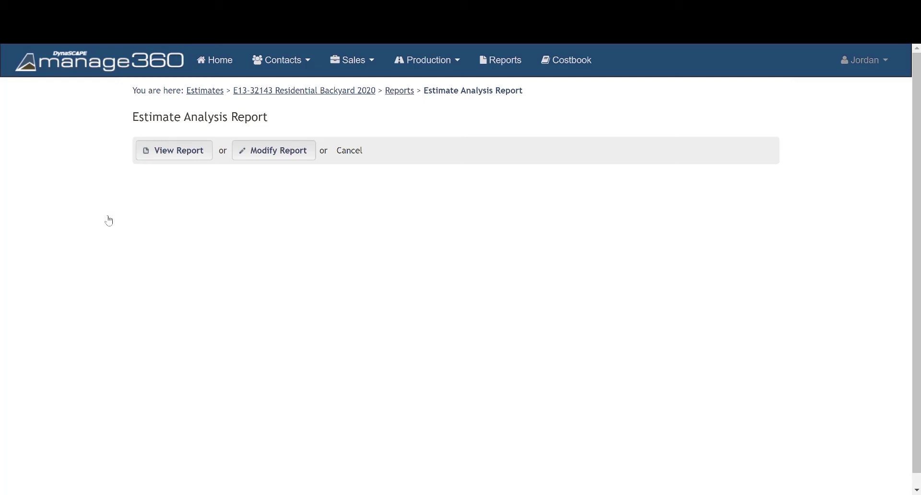
{"action": "left_click", "coordinate": [197, 150]}
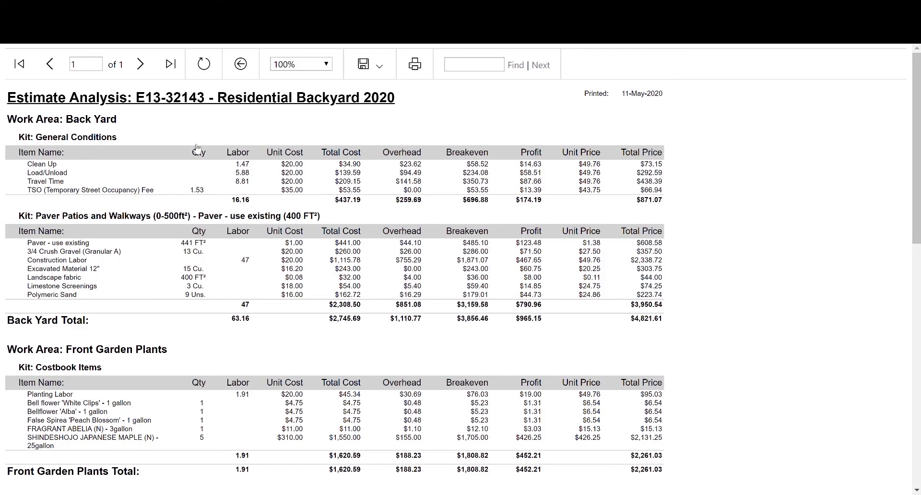
{"action": "scroll", "coordinate": [539, 263], "scroll_direction": "down", "scroll_amount": 15}
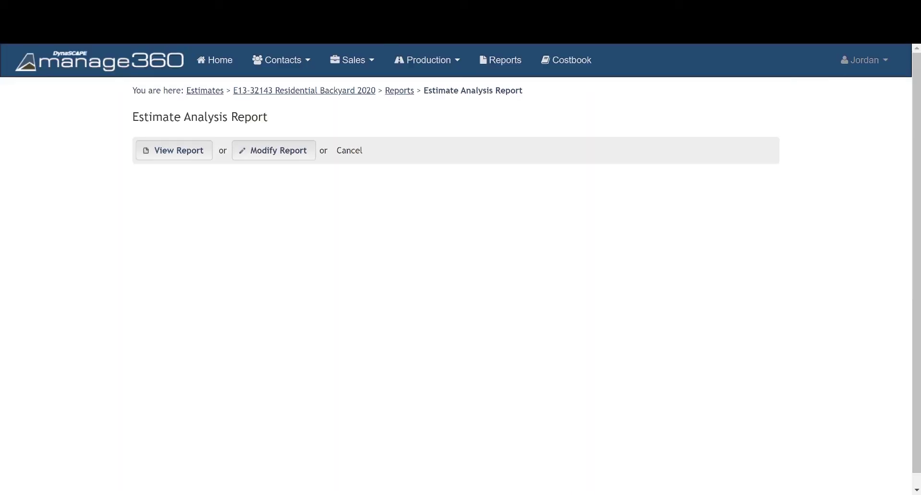
{"action": "left_click", "coordinate": [347, 92]}
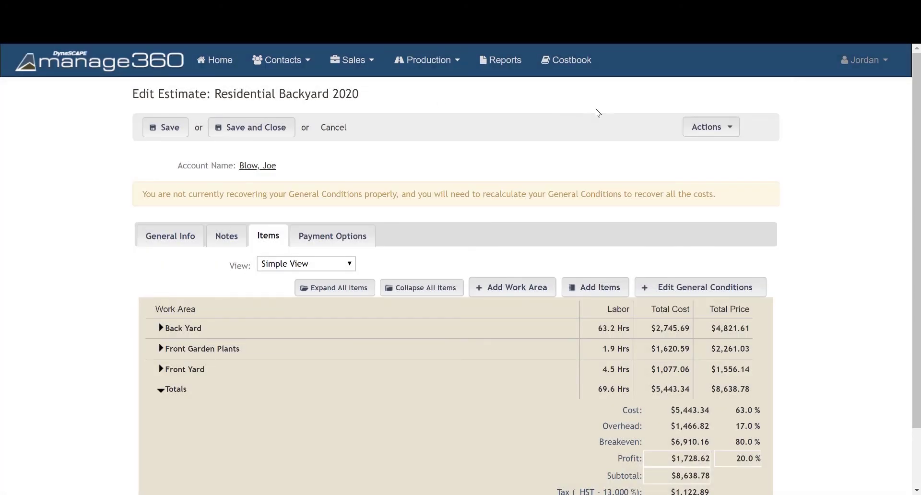
Step: Create a new version of the Residential Backyard 2020 estimate, archiving the original
{"action": "left_click", "coordinate": [686, 123]}
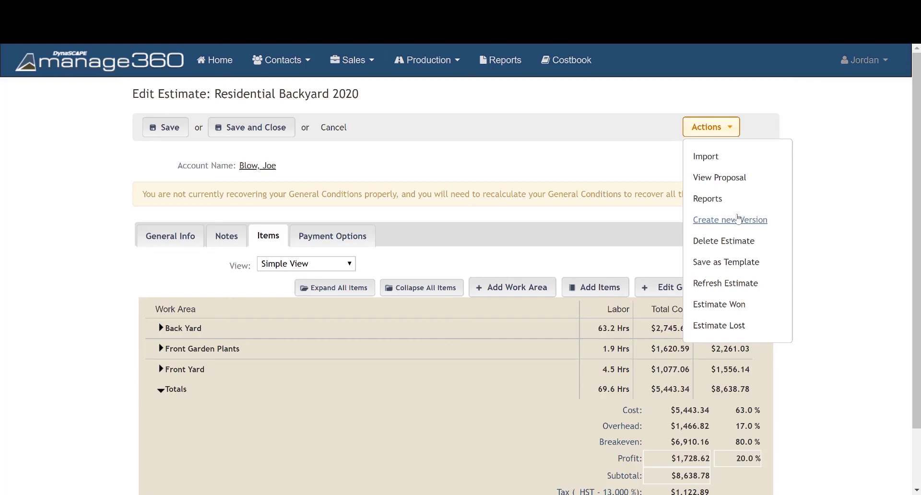
{"action": "left_click", "coordinate": [737, 219]}
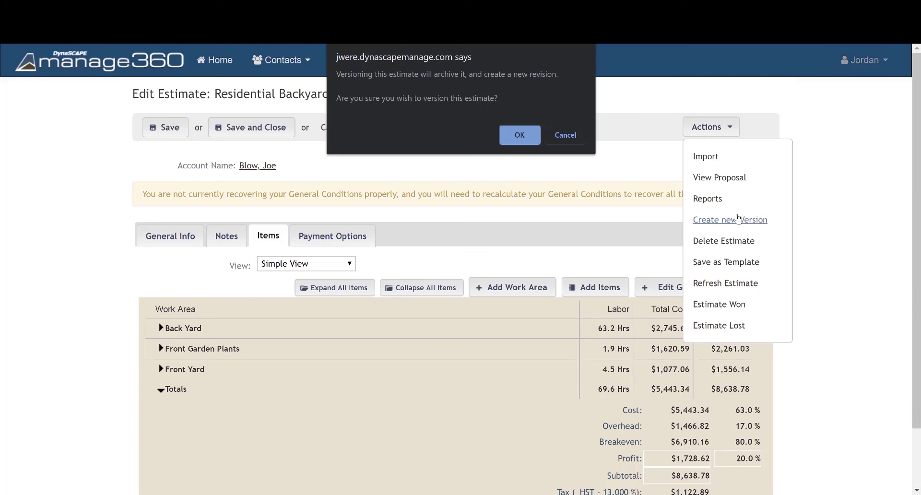
{"action": "left_click", "coordinate": [533, 133]}
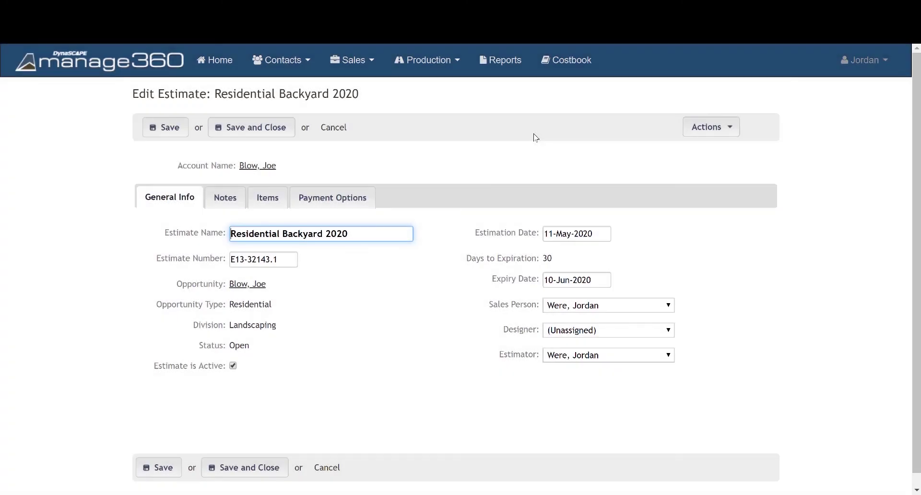
Step: Check the new version's active setting and the suffix of its estimate number
{"action": "left_click_drag", "start_coordinate": [158, 370], "coordinate": [242, 372]}
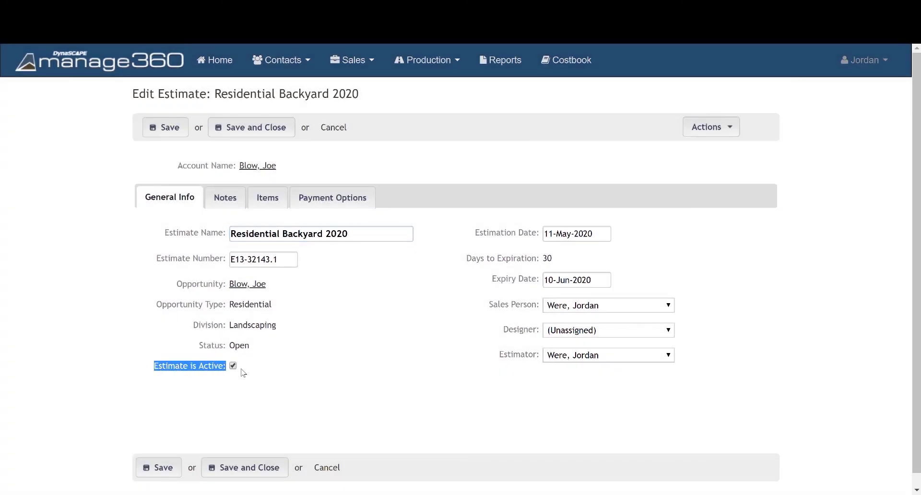
{"action": "triple_click", "coordinate": [238, 373]}
{"action": "left_click", "coordinate": [292, 263]}
{"action": "left_click_drag", "start_coordinate": [270, 261], "coordinate": [281, 261]}
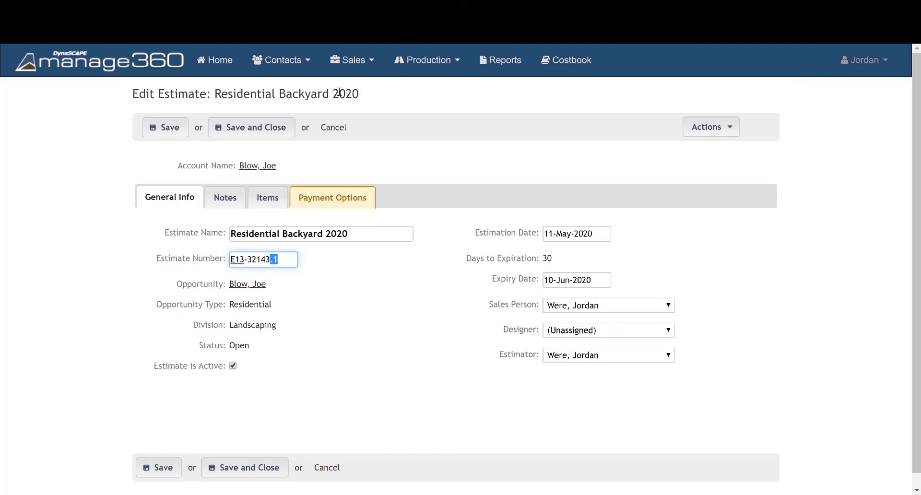
Step: Open the linked opportunity's construction estimates and compare the number and status of the original with the new version
{"action": "left_click", "coordinate": [356, 61]}
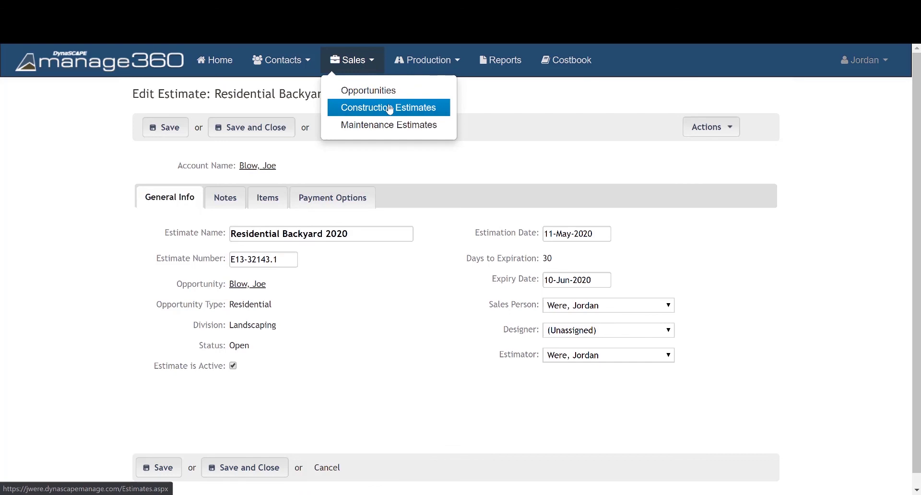
{"action": "left_click", "coordinate": [284, 60]}
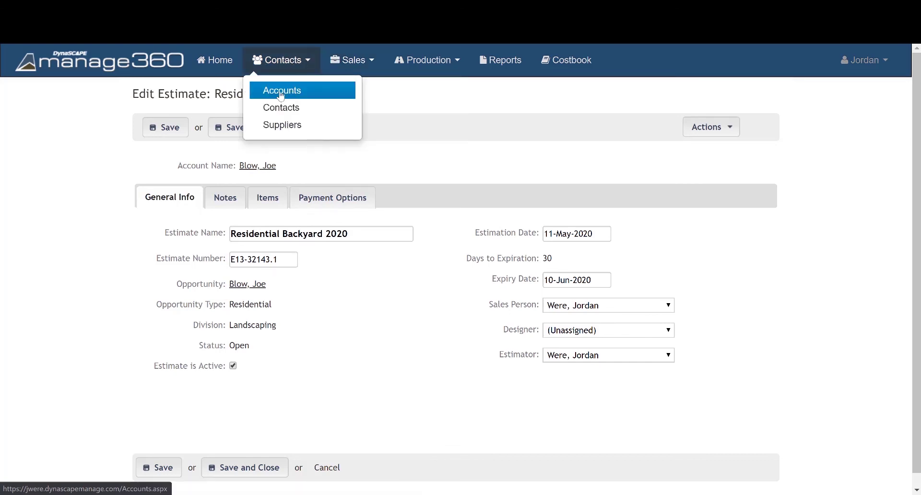
{"action": "left_click", "coordinate": [242, 288]}
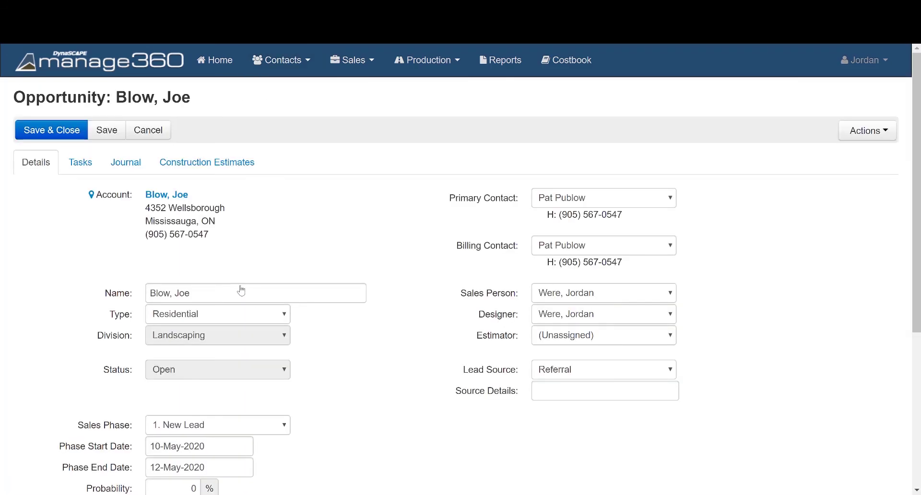
{"action": "left_click", "coordinate": [228, 168]}
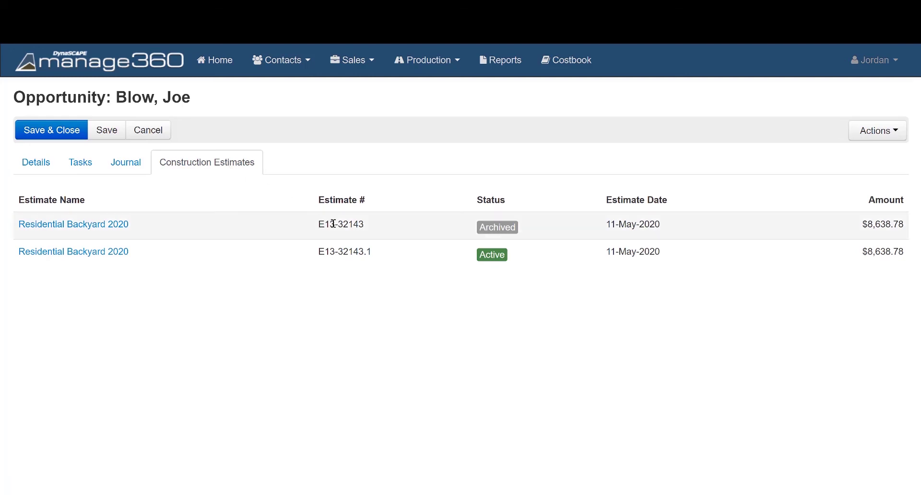
{"action": "left_click_drag", "start_coordinate": [317, 224], "coordinate": [374, 232]}
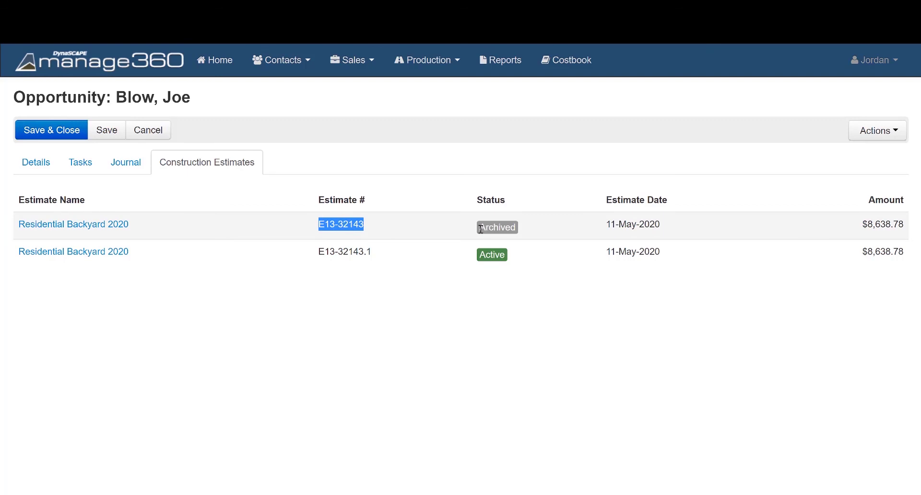
{"action": "left_click_drag", "start_coordinate": [480, 229], "coordinate": [529, 232]}
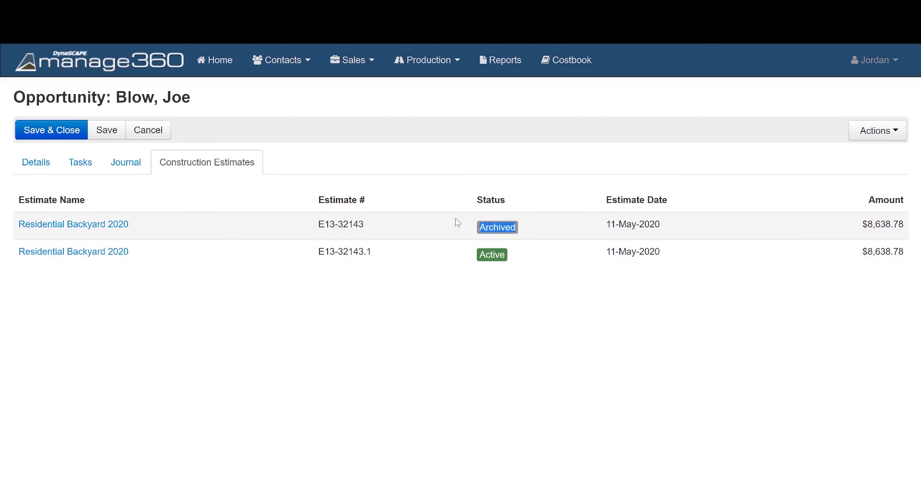
Step: Open the archived original estimate and check its active setting in the general information
{"action": "left_click", "coordinate": [119, 231]}
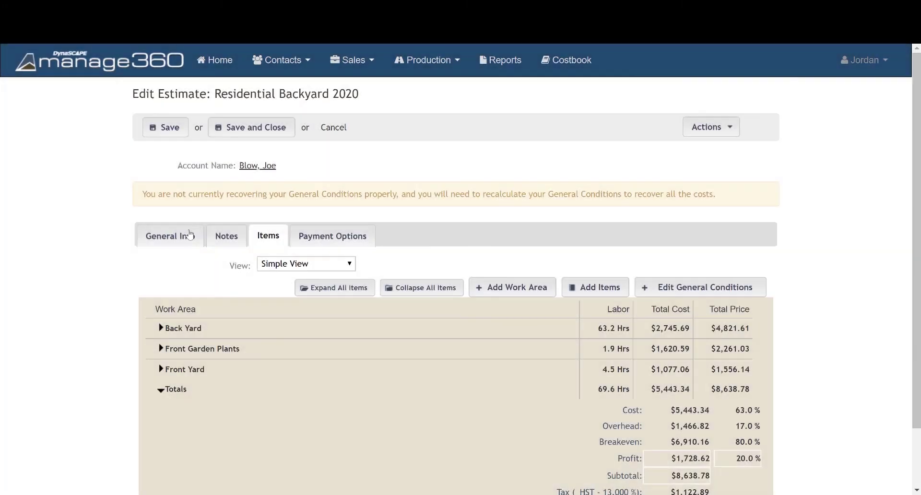
{"action": "left_click", "coordinate": [171, 236]}
{"action": "left_click_drag", "start_coordinate": [184, 404], "coordinate": [223, 405]}
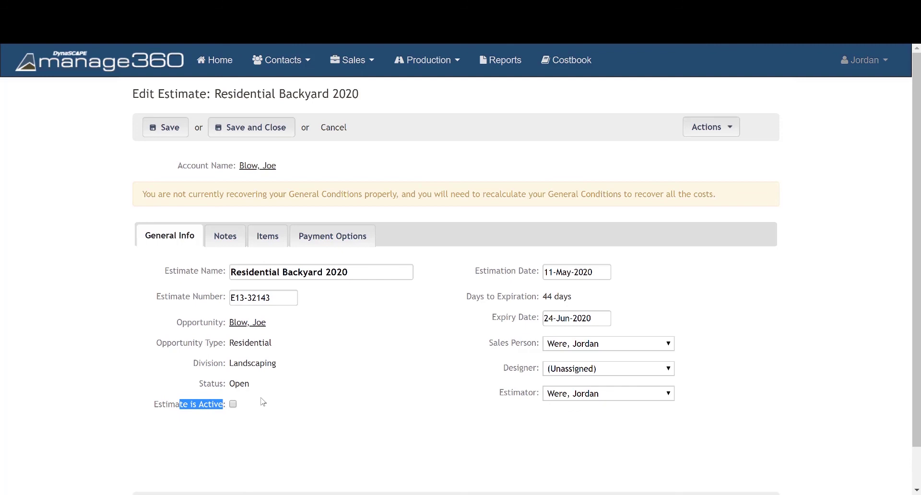
Step: Return to the opportunity's construction estimates and open the active version of Residential Backyard 2020
{"action": "left_click", "coordinate": [251, 323]}
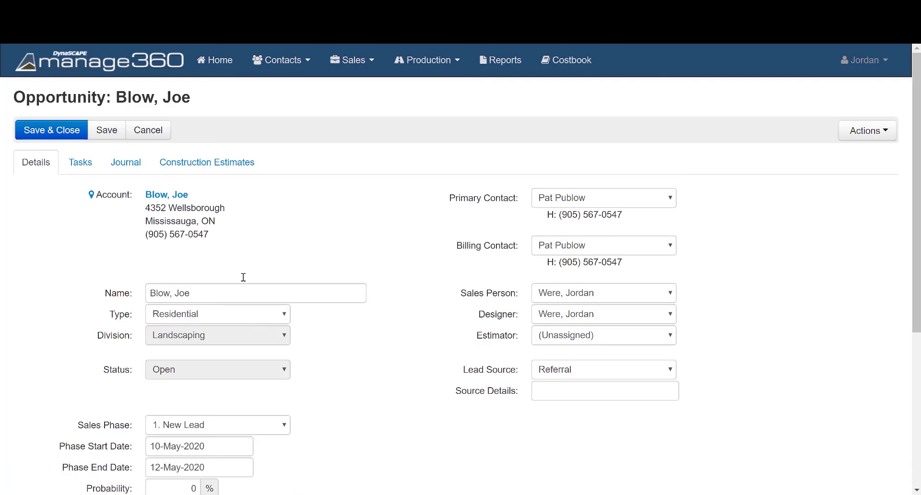
{"action": "left_click", "coordinate": [207, 163]}
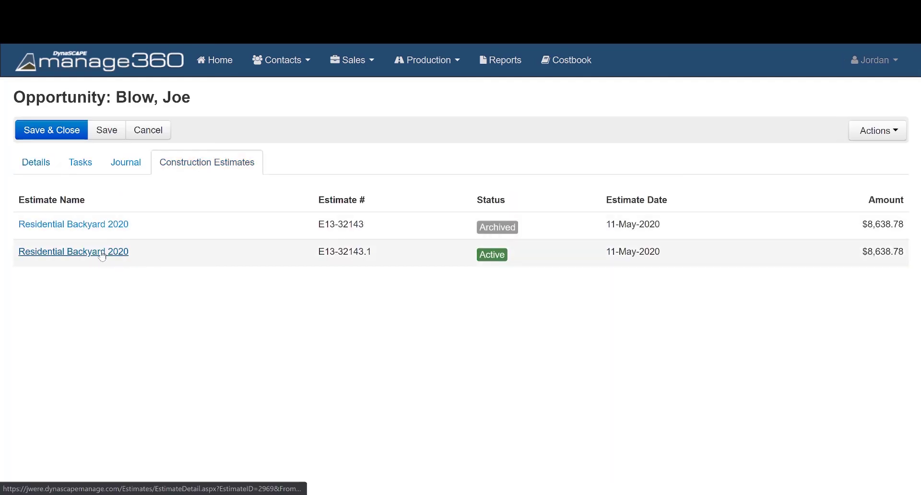
{"action": "left_click", "coordinate": [102, 253]}
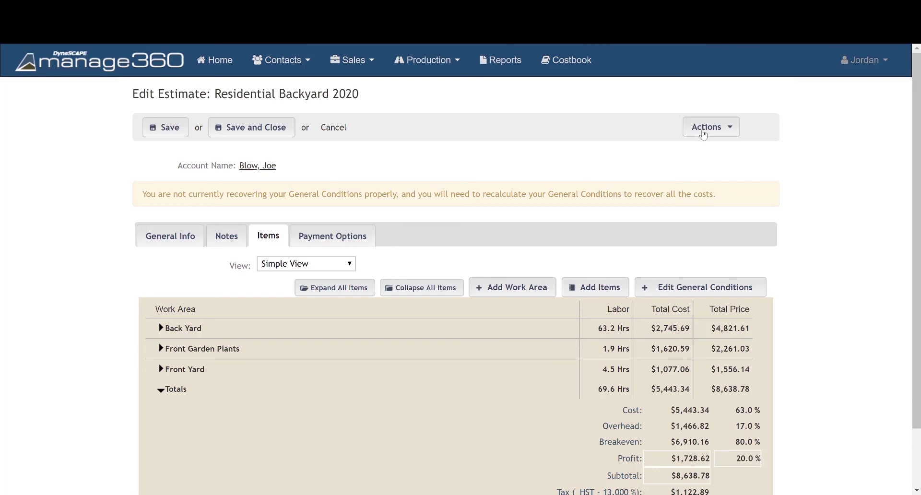
Step: Review the option for saving the estimate as a template, and close it without saving
{"action": "left_click", "coordinate": [703, 133]}
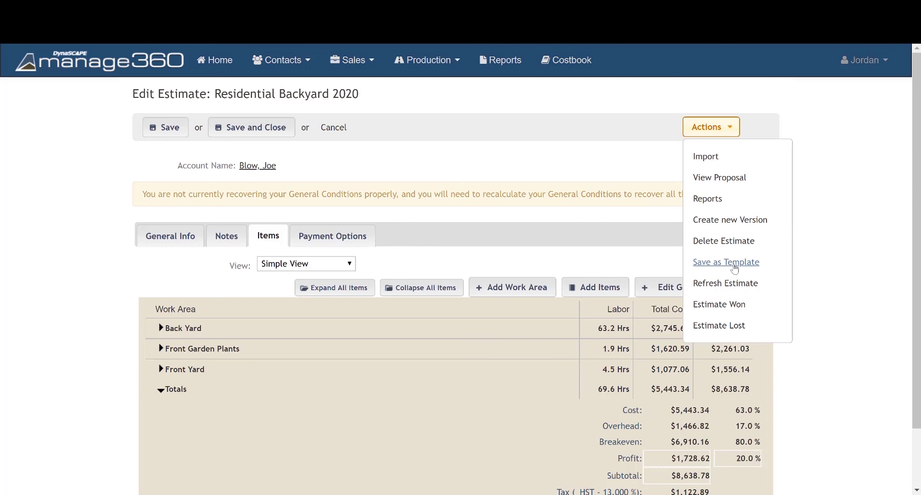
{"action": "left_click", "coordinate": [734, 268]}
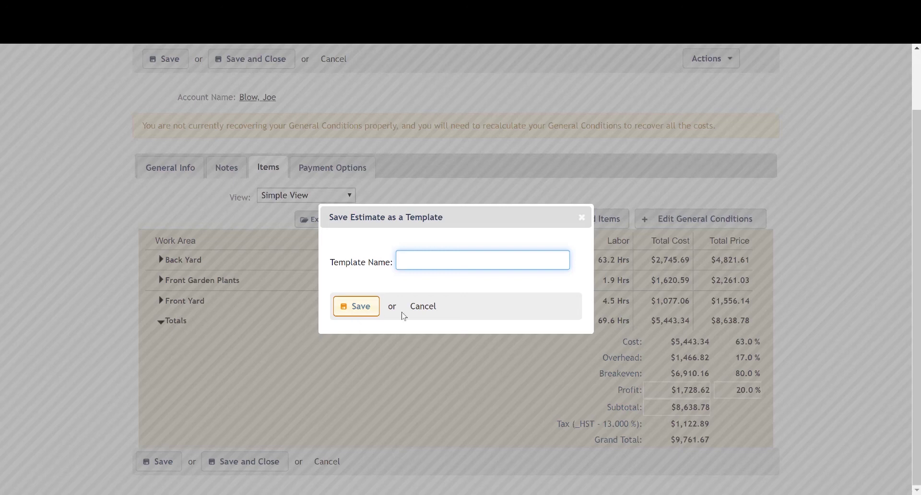
{"action": "left_click", "coordinate": [425, 307]}
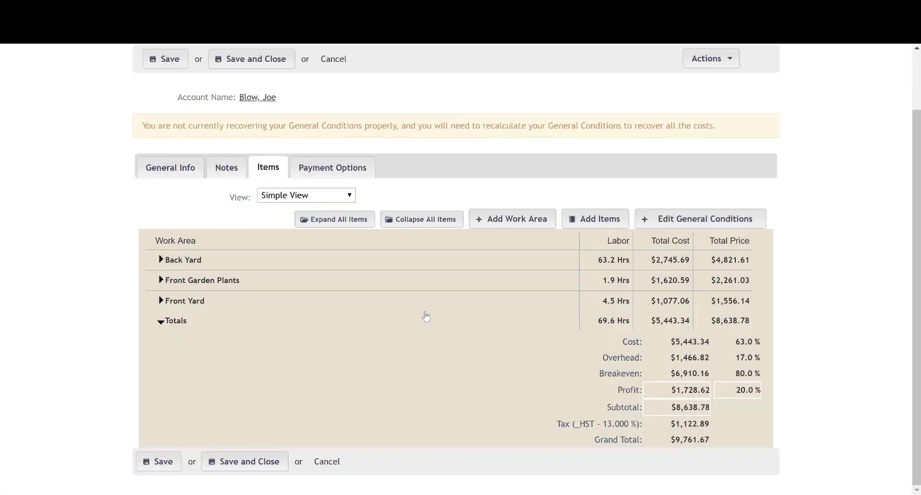
Step: Review the refresh options for the estimate's costs, overhead, profit and taxes, and close them without applying
{"action": "left_click", "coordinate": [735, 58]}
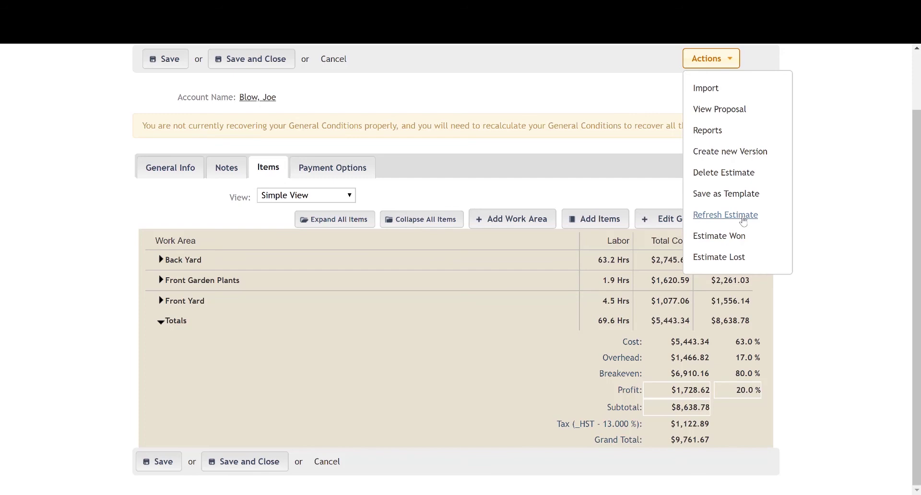
{"action": "left_click", "coordinate": [724, 215]}
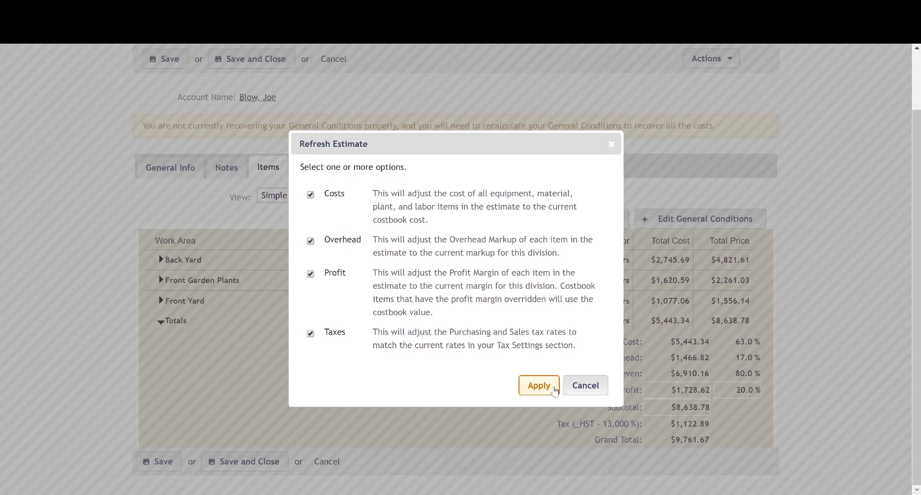
{"action": "left_click", "coordinate": [586, 390]}
Step: Review the outcome reasons, comments and scheduling fields for winning the estimate, and cancel without marking it won
{"action": "left_click", "coordinate": [705, 63]}
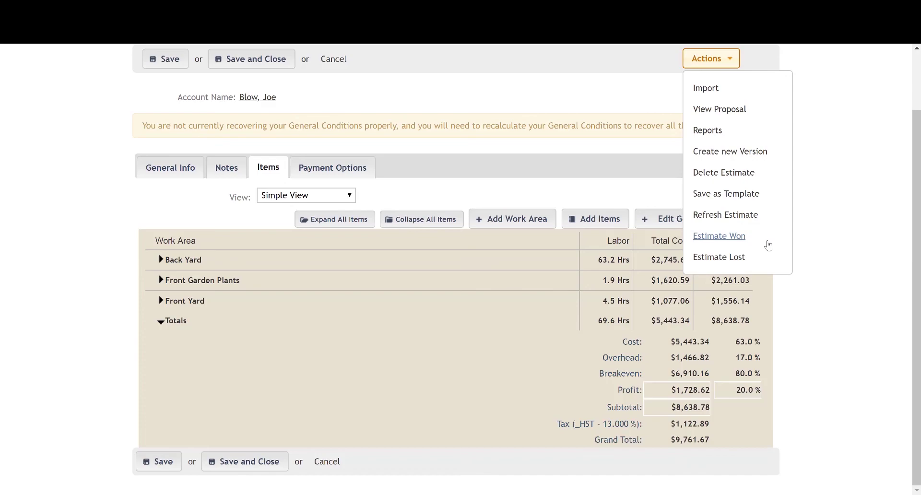
{"action": "left_click", "coordinate": [718, 236]}
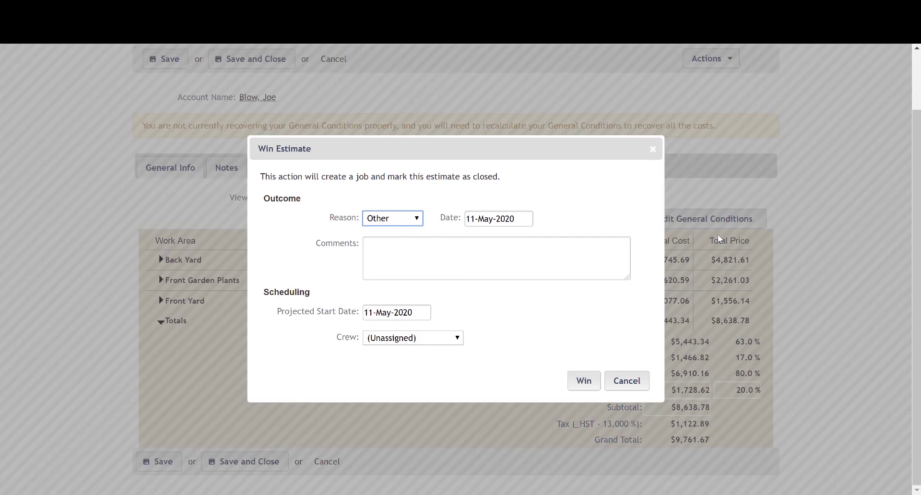
{"action": "left_click", "coordinate": [413, 222]}
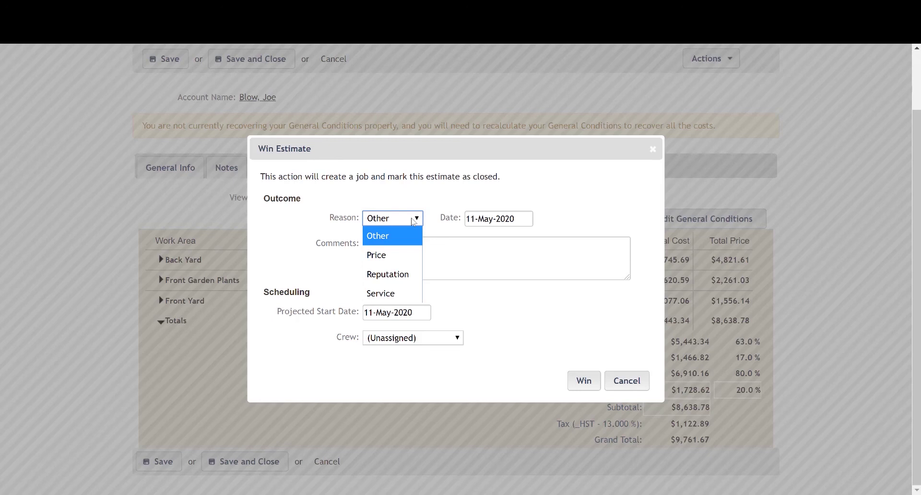
{"action": "left_click", "coordinate": [457, 243]}
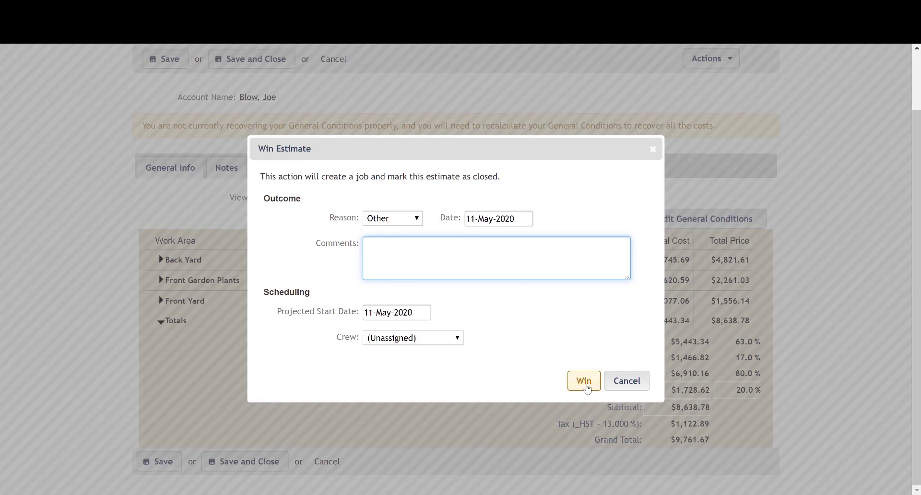
{"action": "left_click", "coordinate": [621, 381]}
Step: Review the reason, date and comments fields for marking the estimate as lost, and cancel without losing it
{"action": "left_click", "coordinate": [706, 59]}
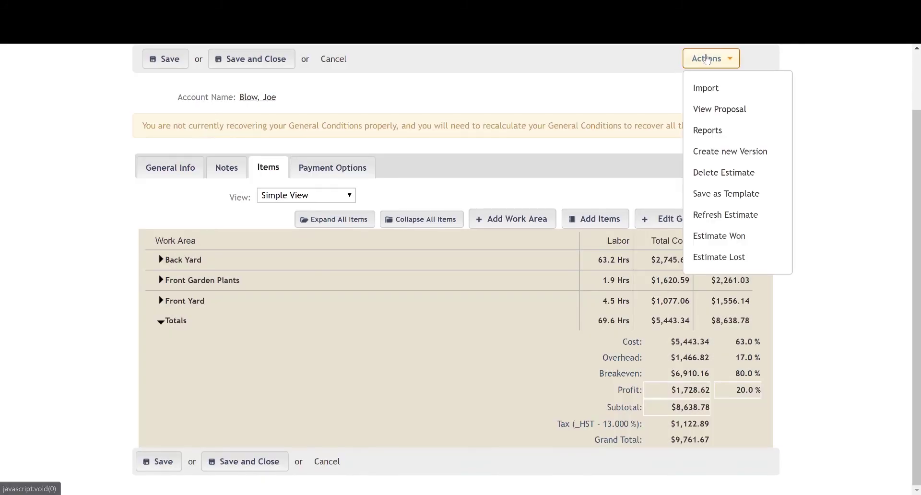
{"action": "left_click", "coordinate": [735, 258]}
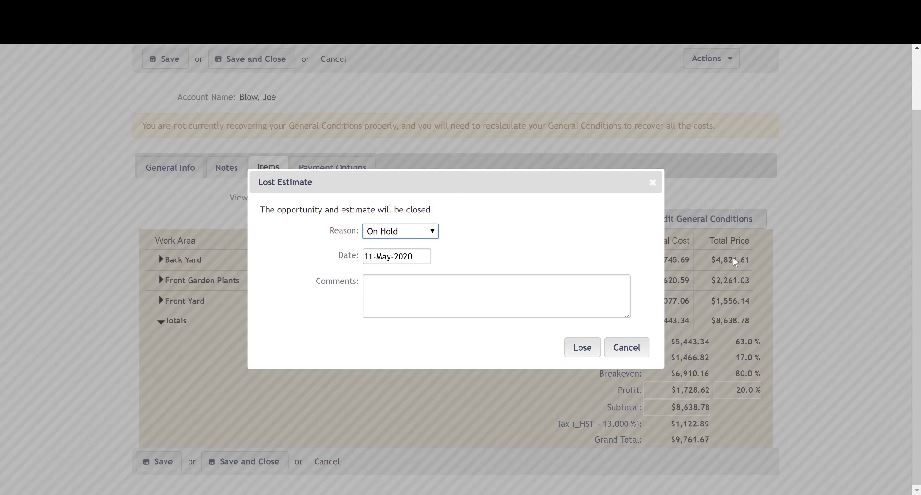
{"action": "left_click", "coordinate": [628, 347]}
Step: Mark the estimate as won with reason Other, date and projected start 11-May-2020, and crew unassigned, creating its job
{"action": "left_click", "coordinate": [712, 58]}
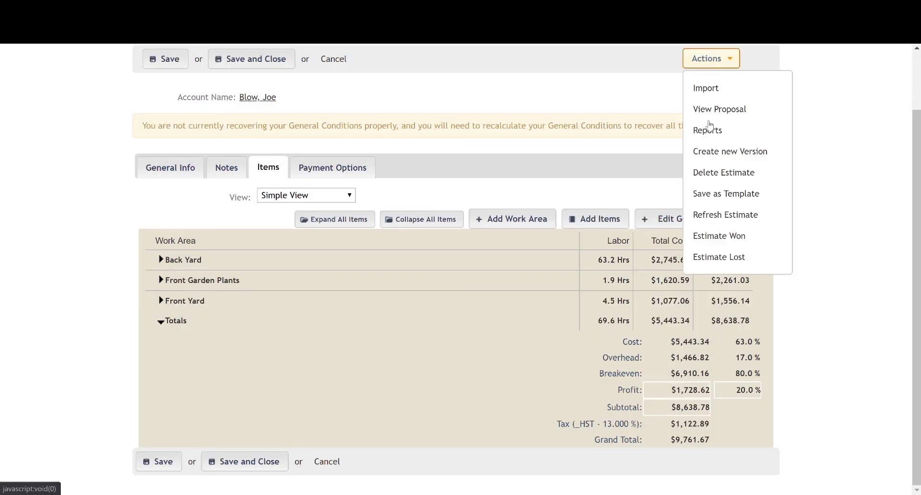
{"action": "left_click", "coordinate": [718, 236]}
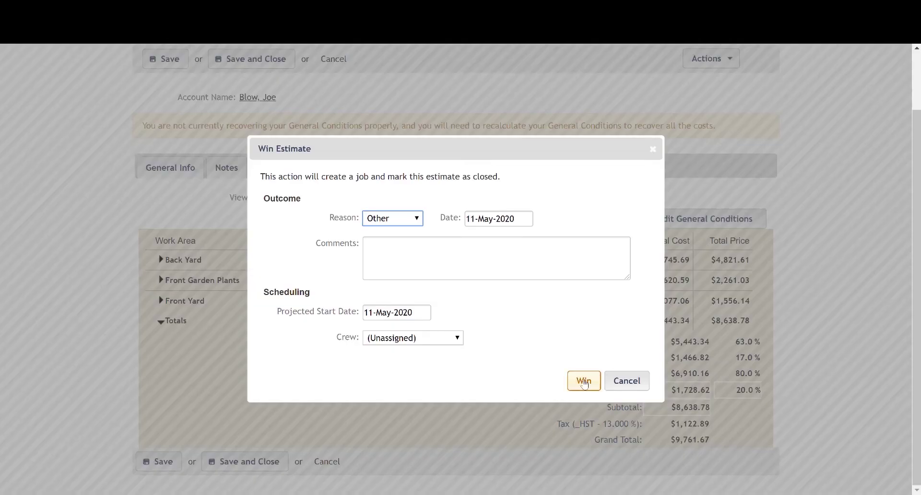
{"action": "left_click", "coordinate": [583, 380]}
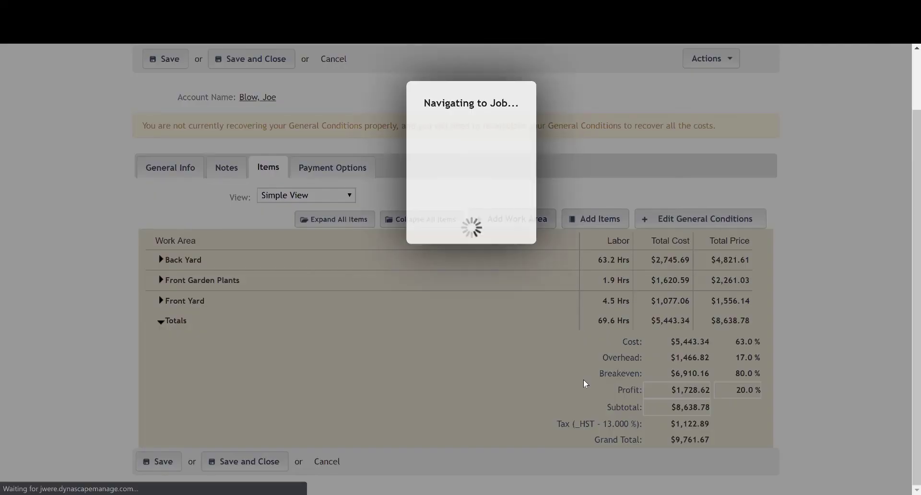